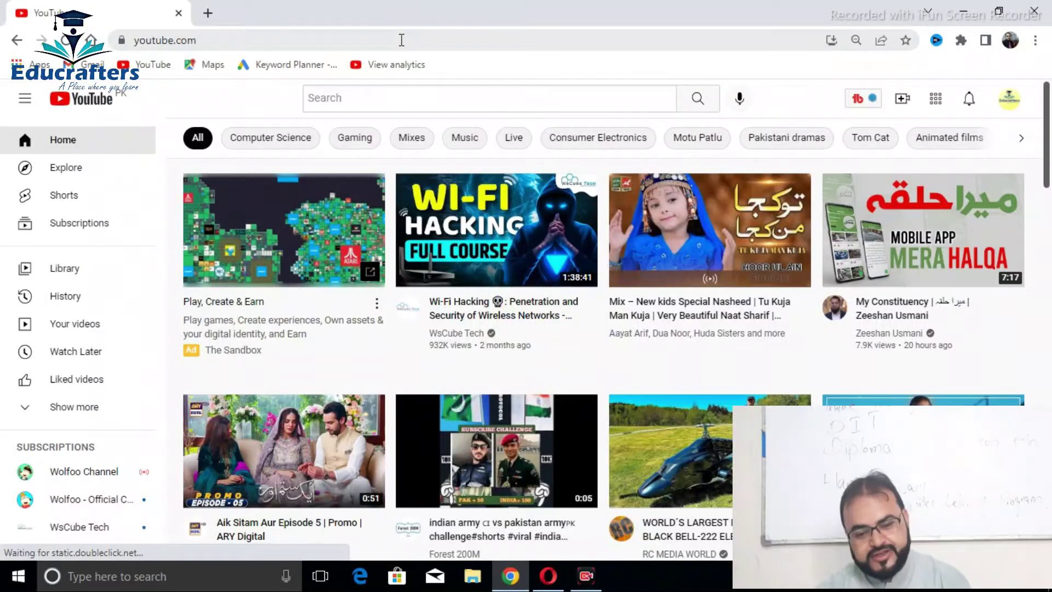
Replace the YouTube address with hatchful.com to load the Hatchful free logo maker.
click(400, 40)
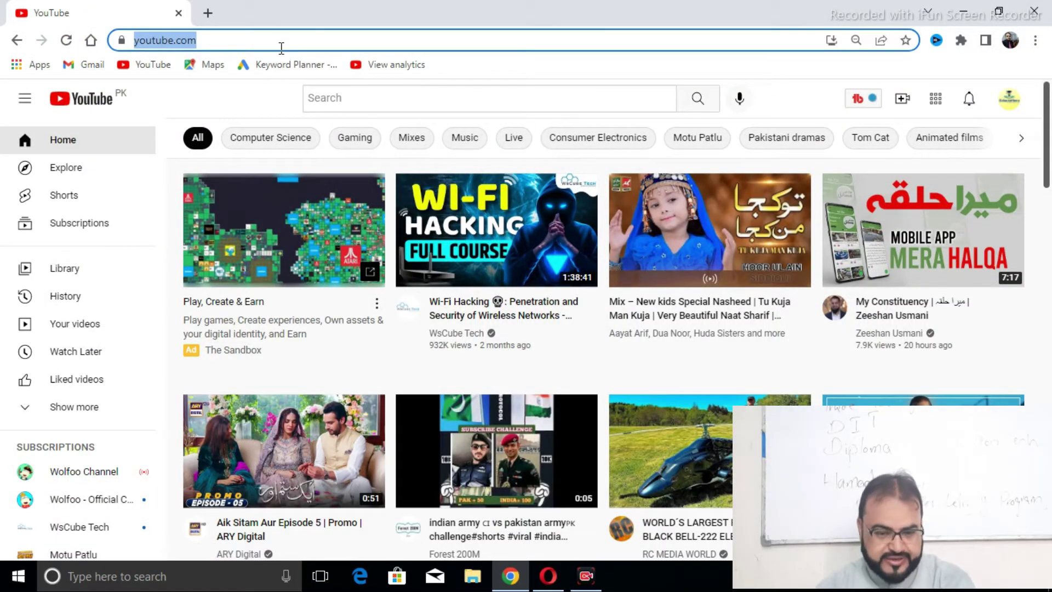
text(hatc)
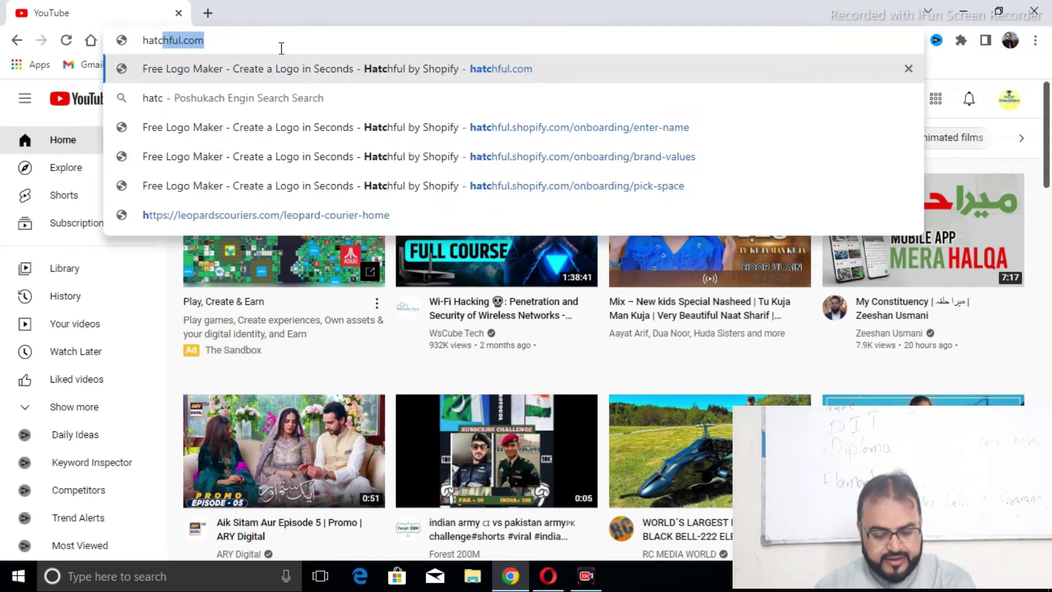
text(h)
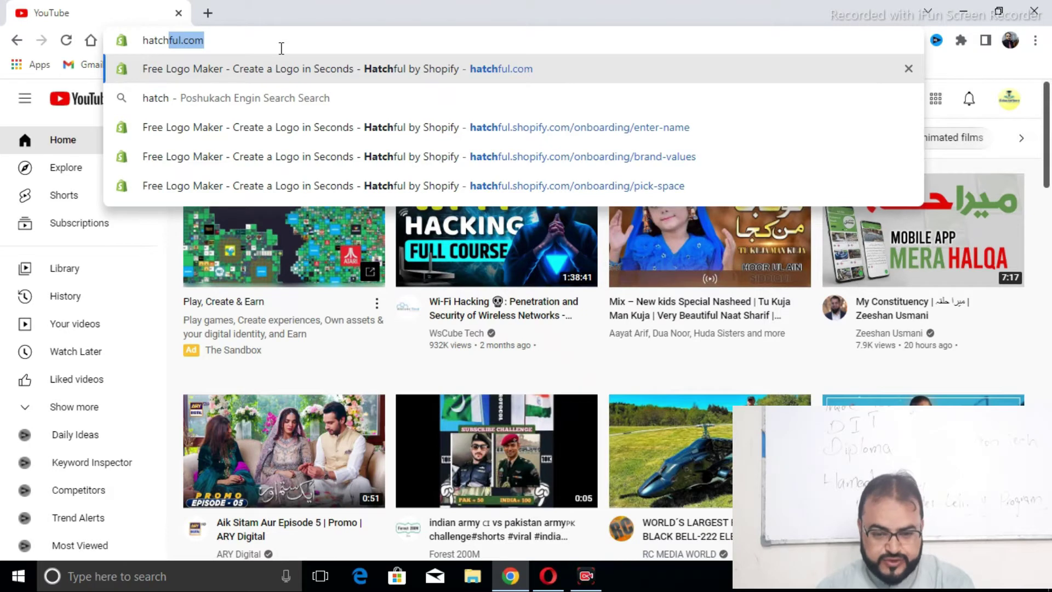
key(Return)
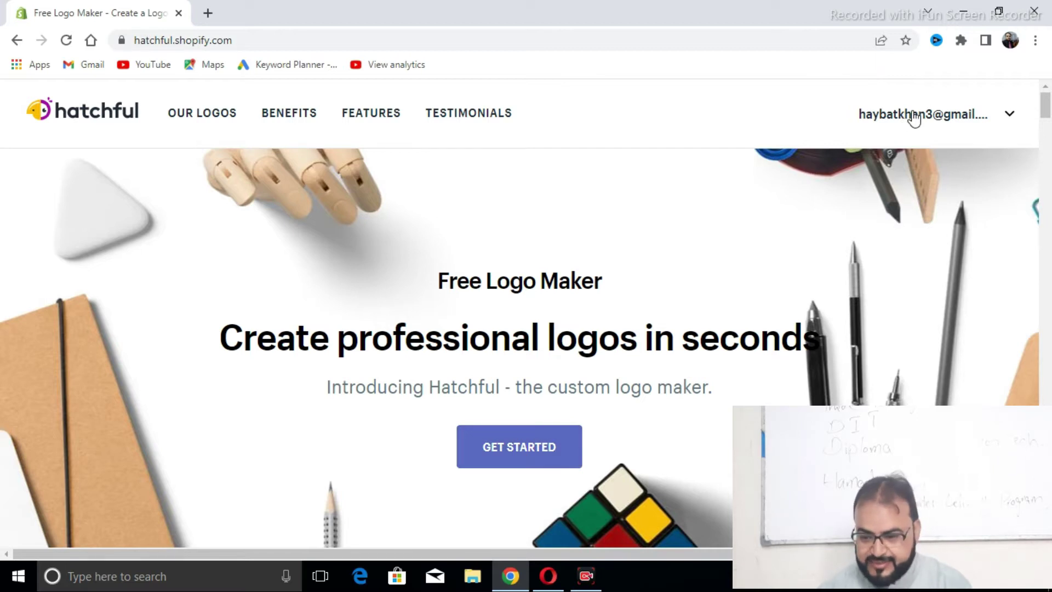
Begin a new logo, browse the business categories, choose Fashion and continue.
click(497, 463)
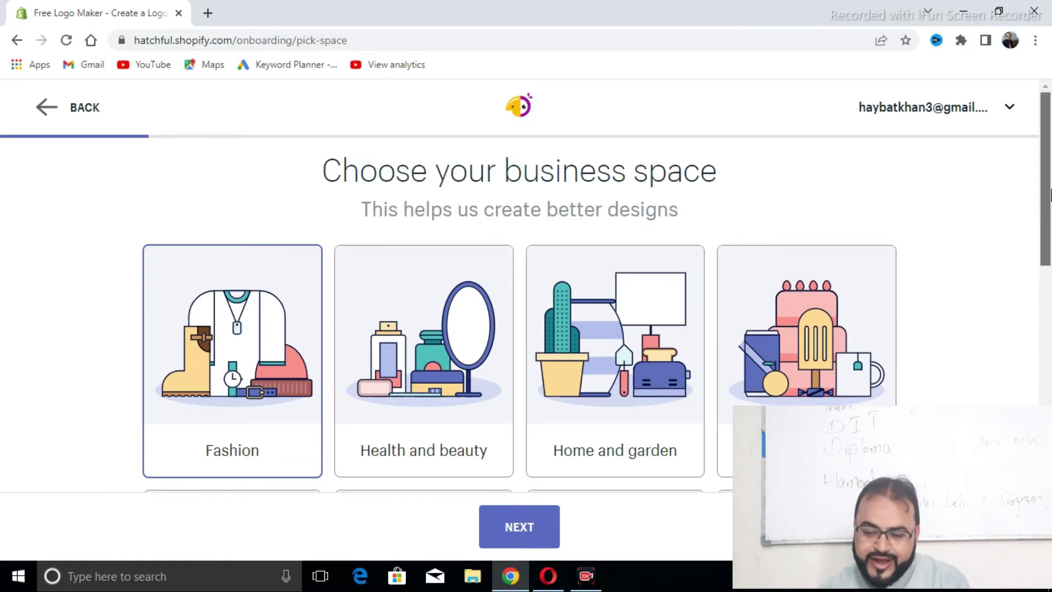
drag(1047, 195, 1050, 306)
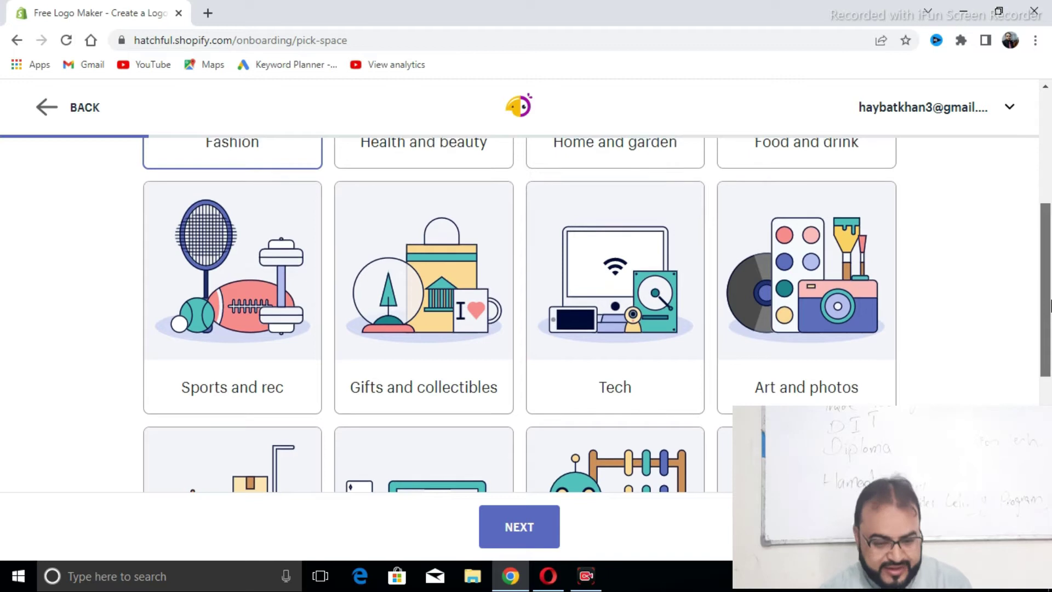
drag(1050, 307, 1050, 320)
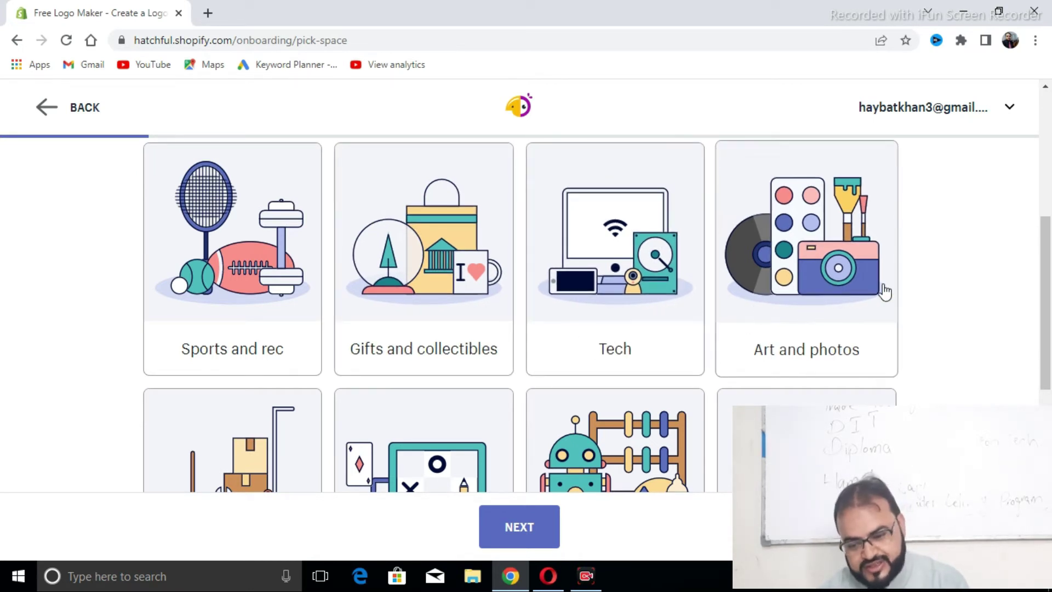
drag(1047, 278, 1047, 367)
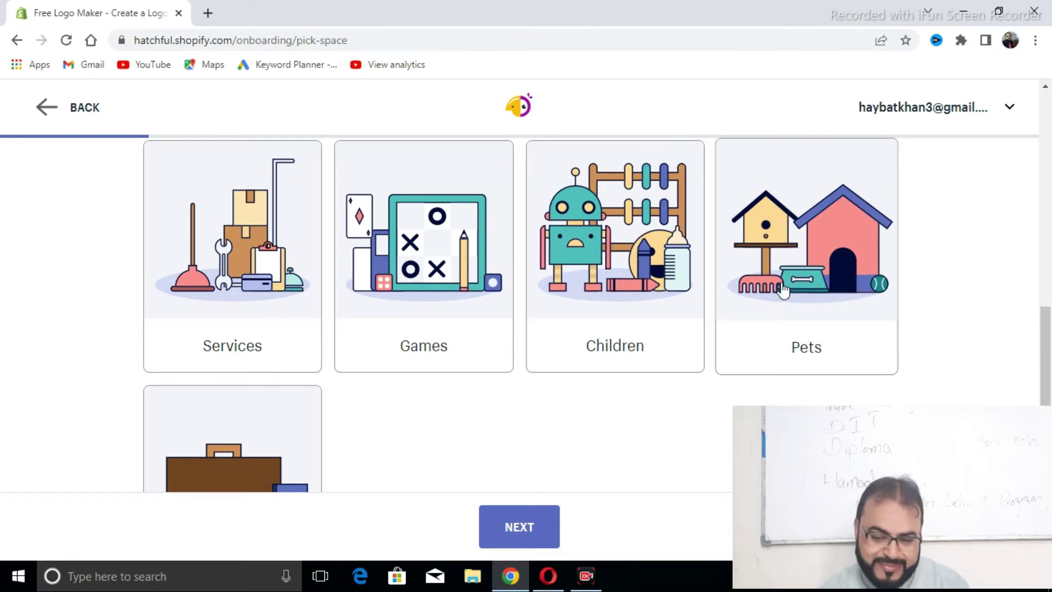
scroll(783, 291, down, 3)
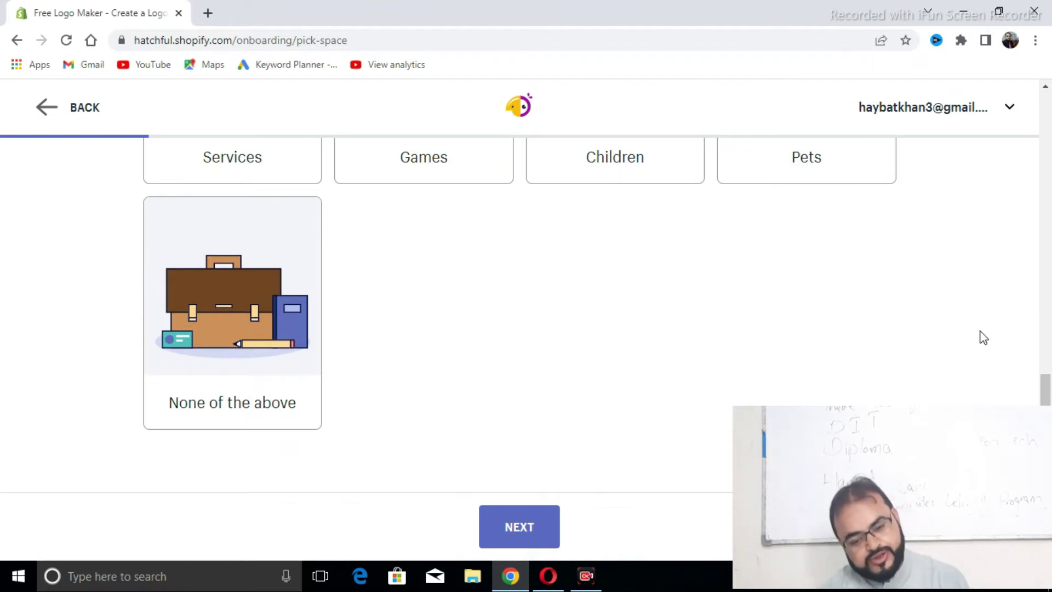
scroll(1034, 273, up, 5)
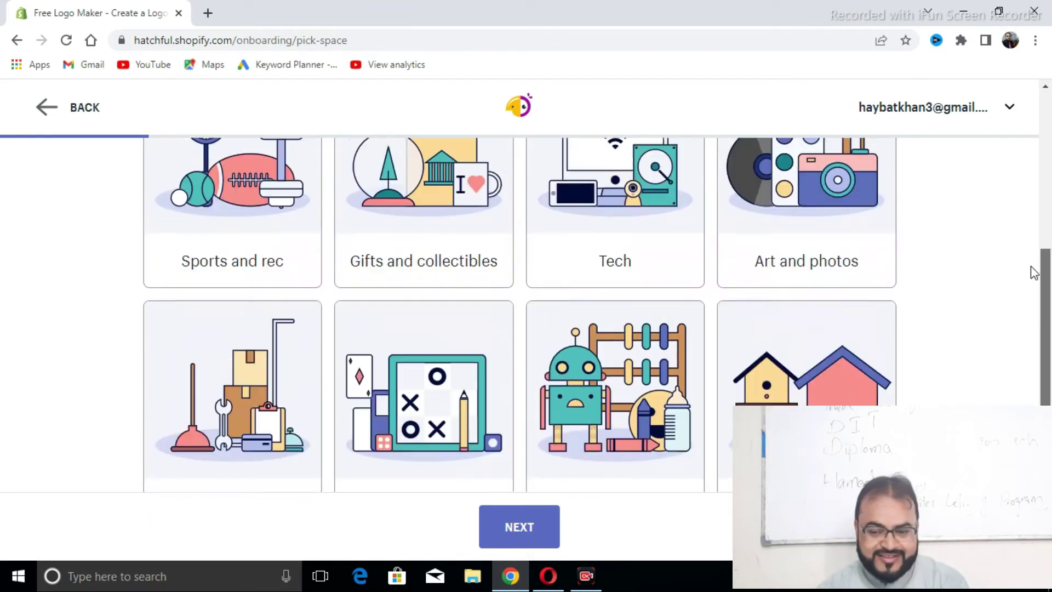
scroll(1033, 273, up, 5)
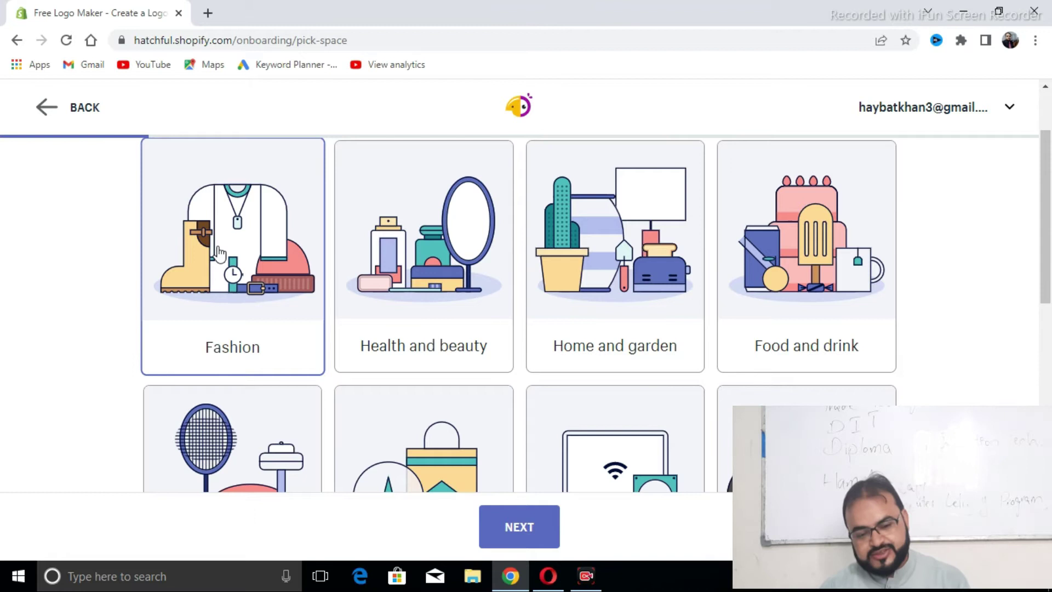
click(517, 536)
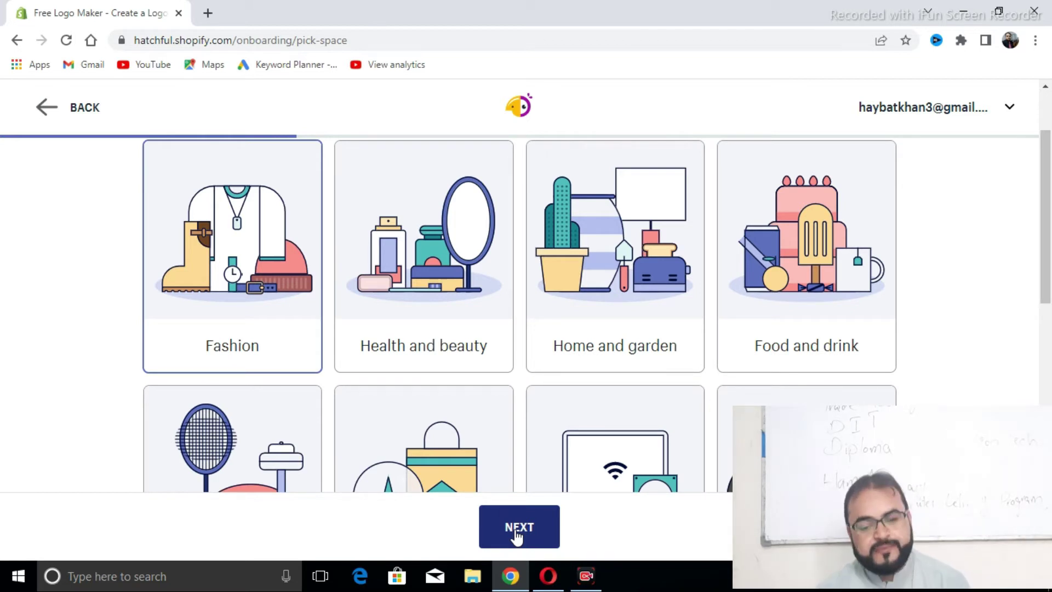
click(516, 536)
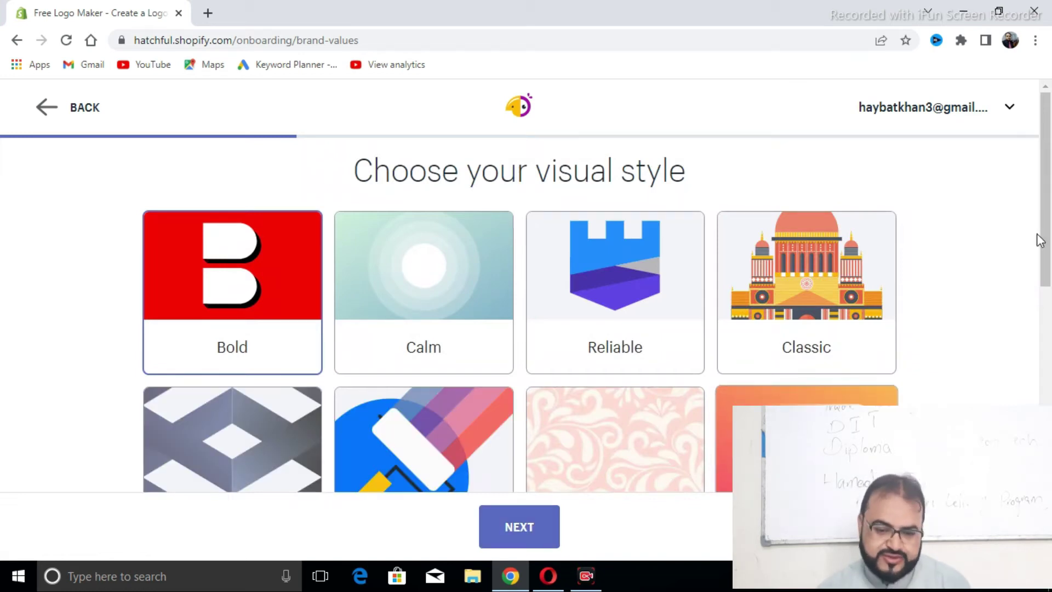
Browse the visual style grid and add the Elegant card to the chosen styles.
scroll(1049, 247, down, 1)
drag(1048, 246, 1049, 376)
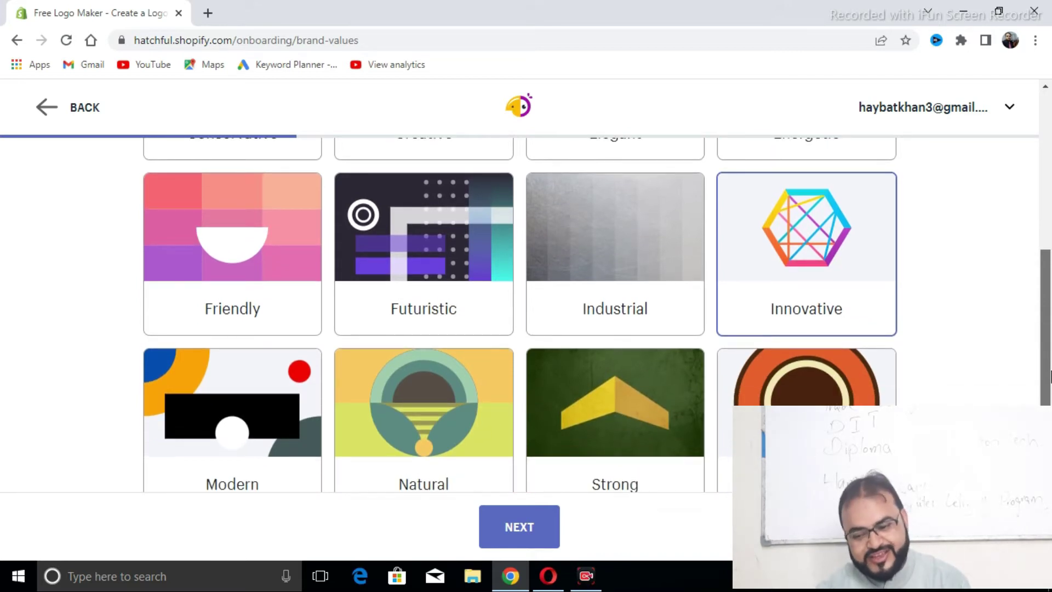
drag(1049, 377, 1050, 185)
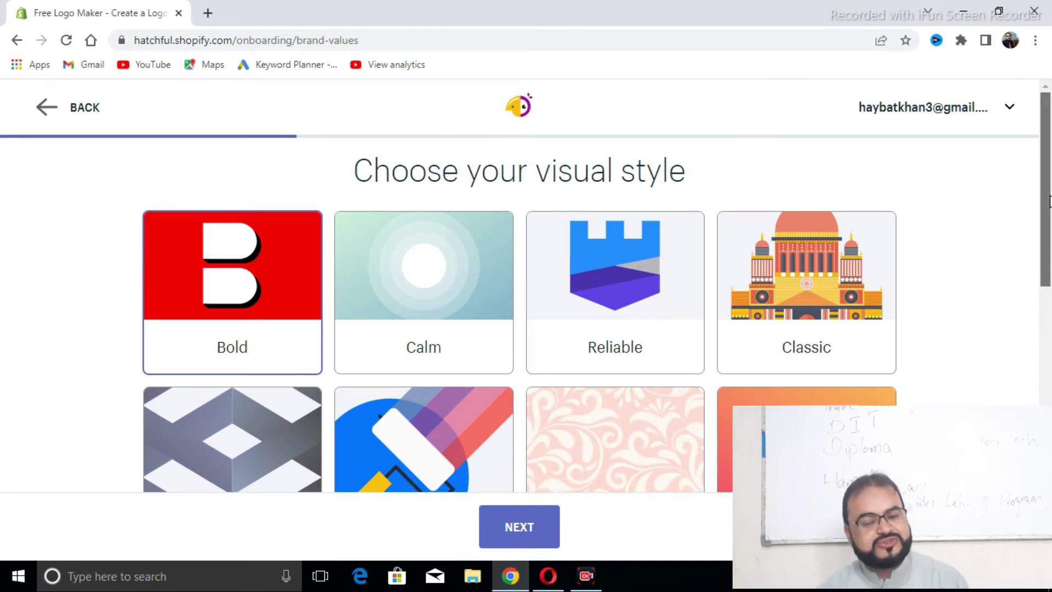
drag(1048, 201, 1049, 252)
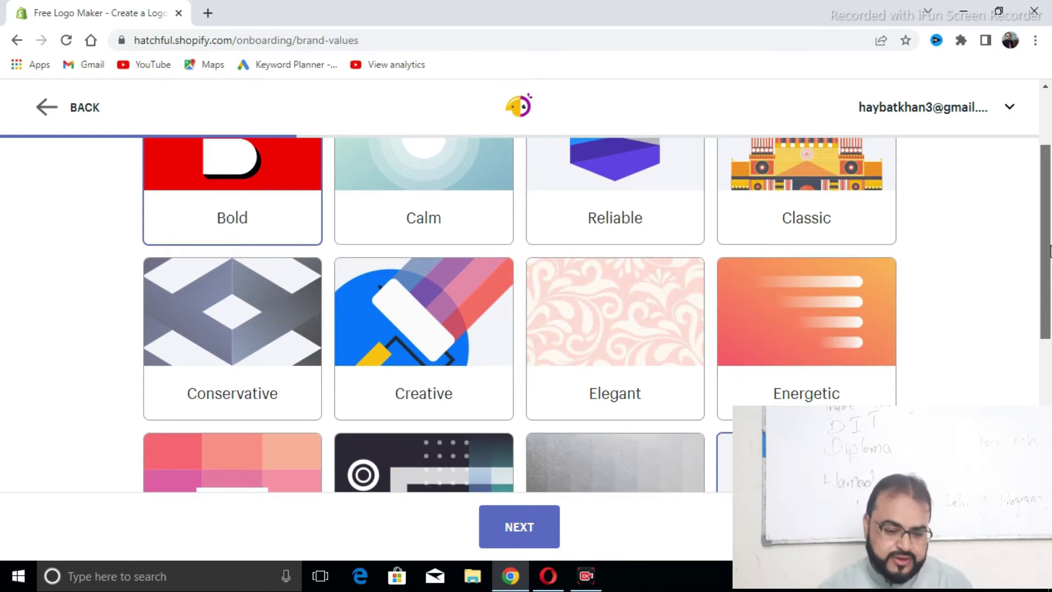
mouse_move(1049, 251)
mouse_down()
mouse_move(1050, 289)
mouse_move(1049, 272)
mouse_up()
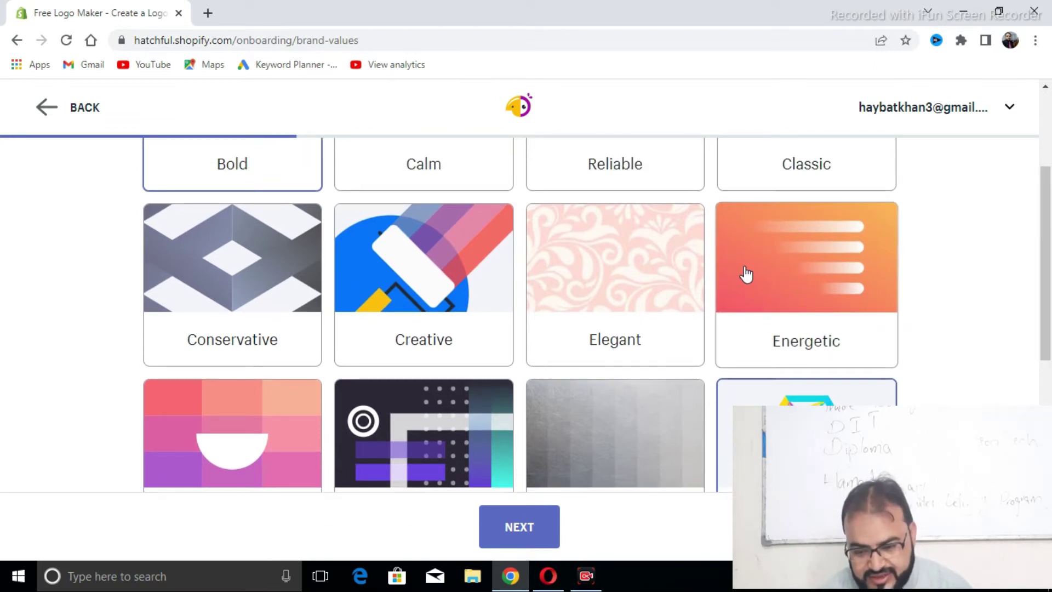
click(638, 304)
Set the business name to 'Dua Fashion', fixing the typos along the way.
click(503, 542)
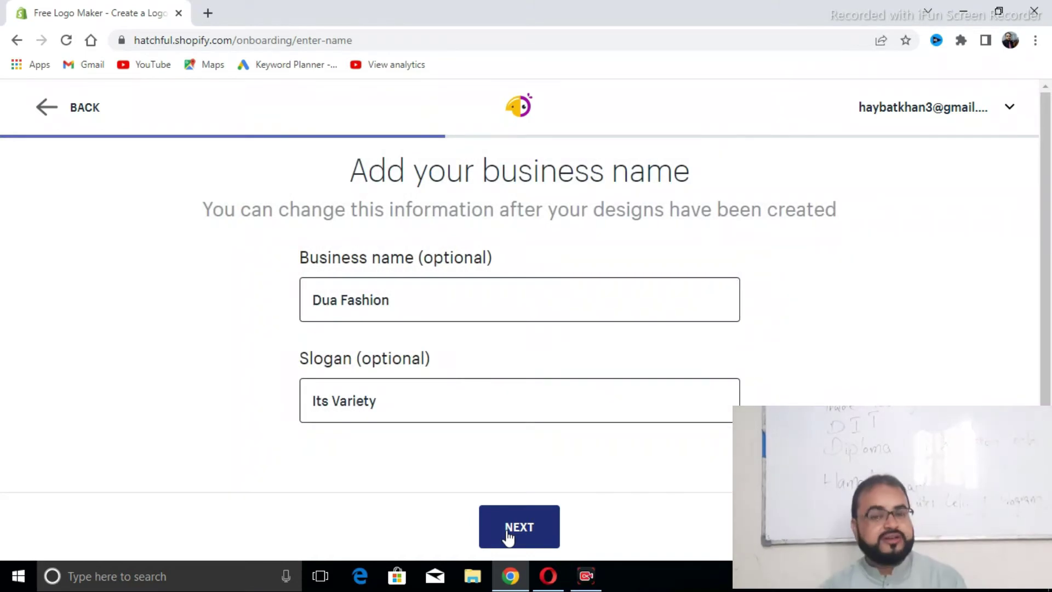
click(470, 310)
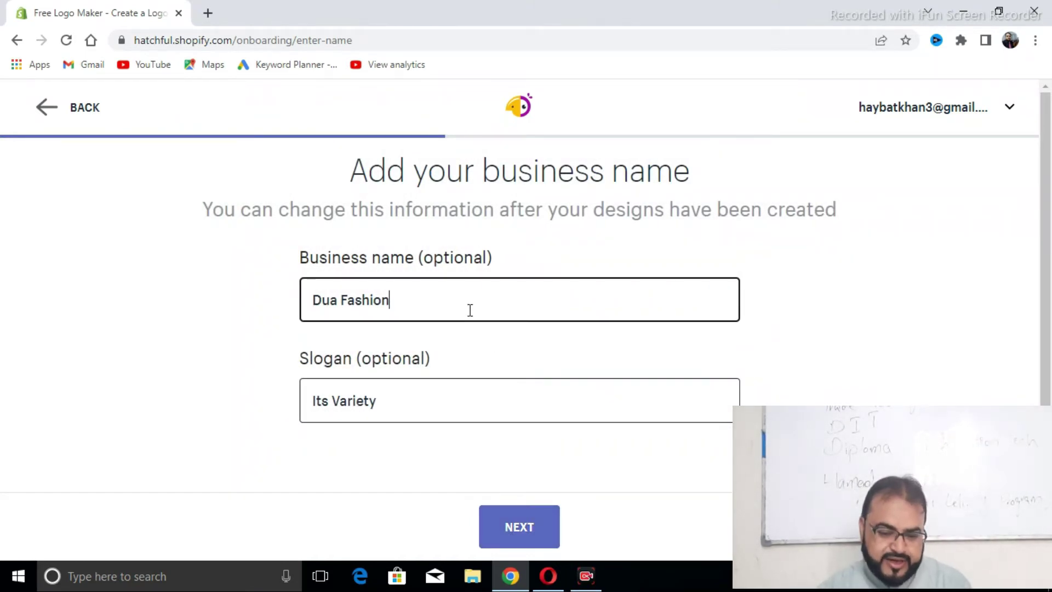
key(BackSpace)
key(BackSpace)
key(BackSpace)
key(BackSpace)
key(BackSpace)
key(BackSpace)
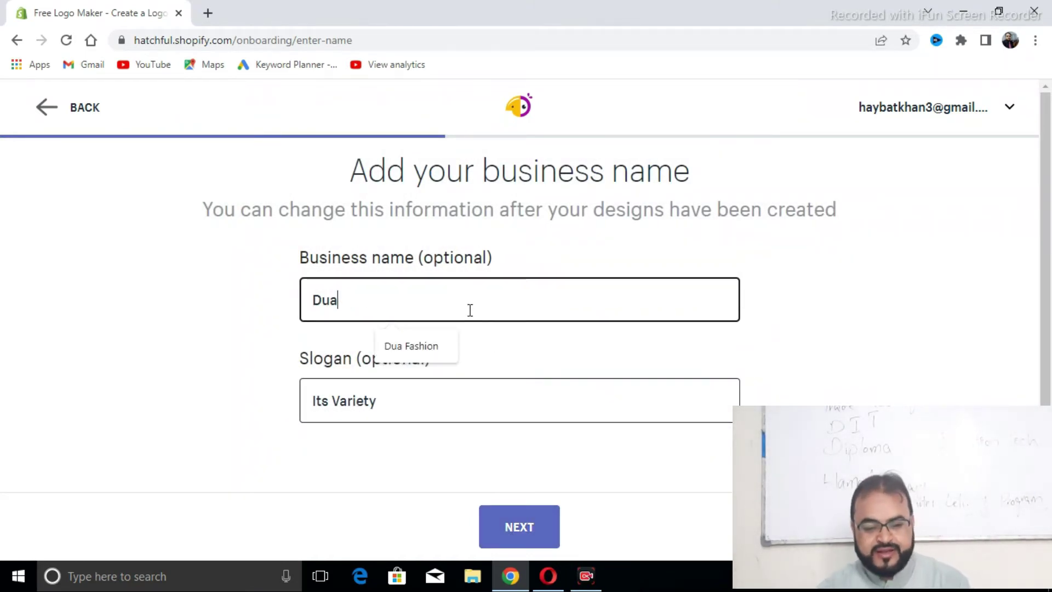
key(BackSpace)
key(BackSpace)
key(BackSpace)
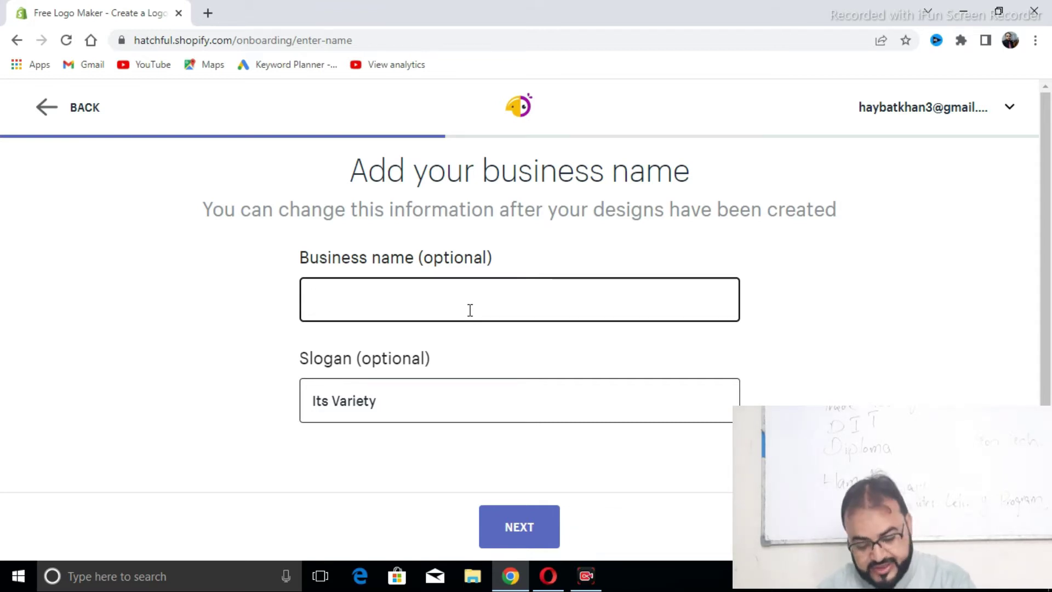
text(je)
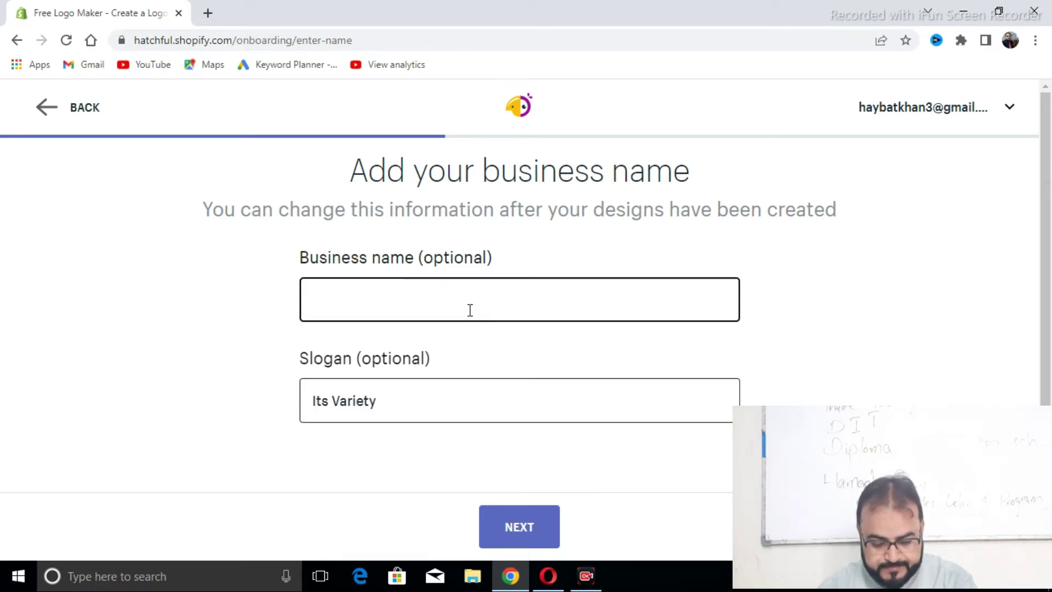
text(dus)
key(BackSpace)
key(BackSpace)
key(BackSpace)
text(Dua Fa)
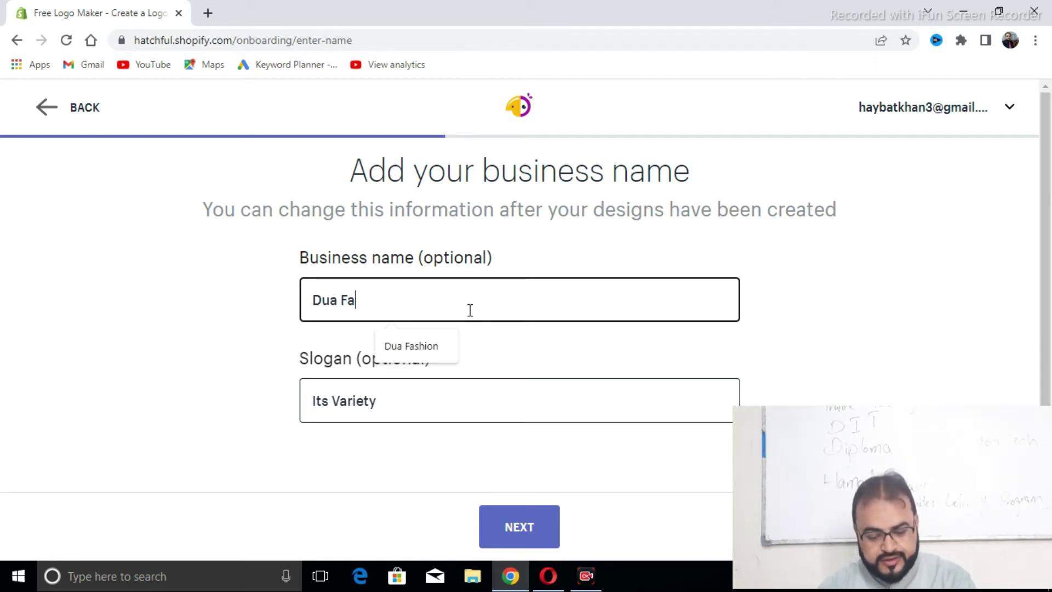
text(tion)
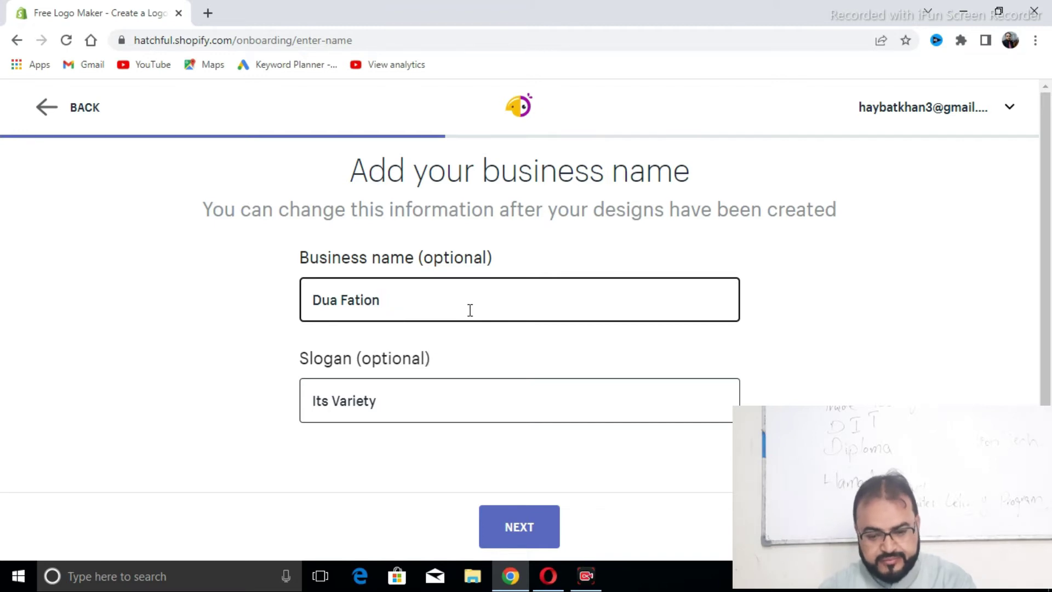
key(BackSpace)
key(BackSpace)
key(BackSpace)
key(BackSpace)
text(shio)
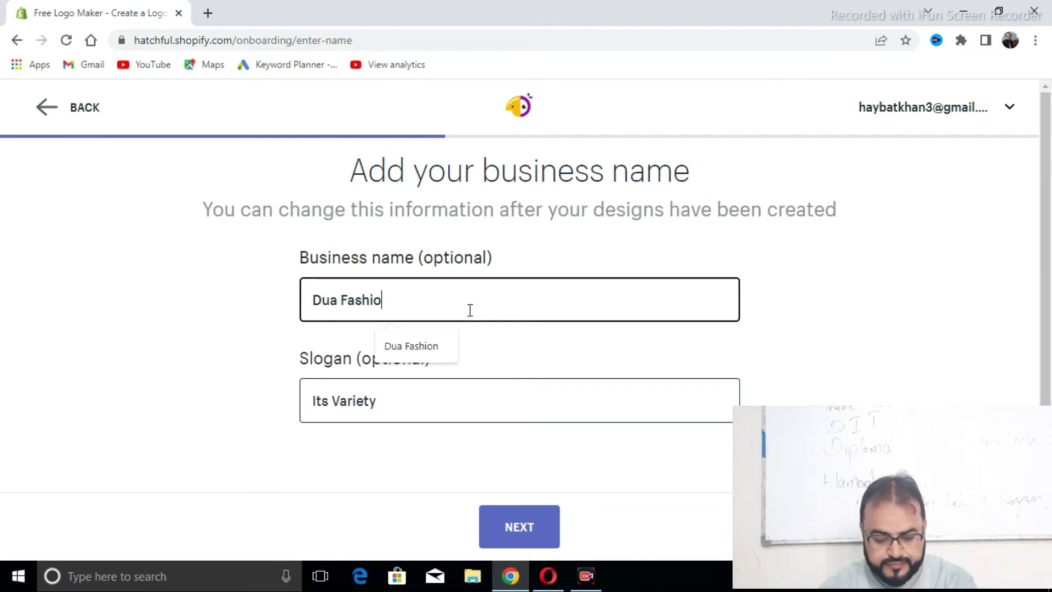
text(n)
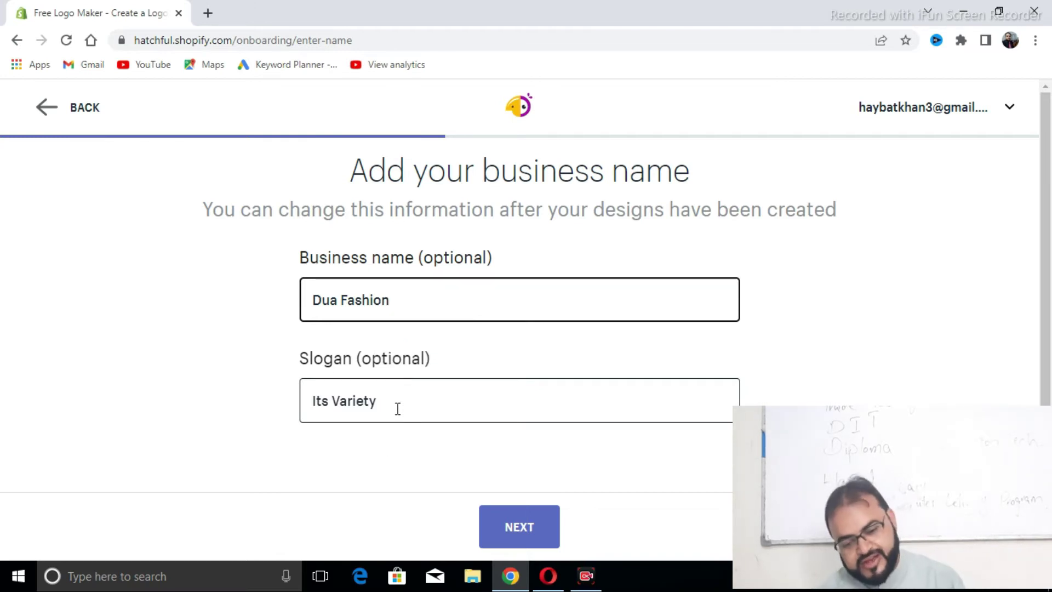
Replace the slogan 'Its Variety' with 'Variety Items', capitalising the V.
click(391, 404)
drag(390, 404, 312, 400)
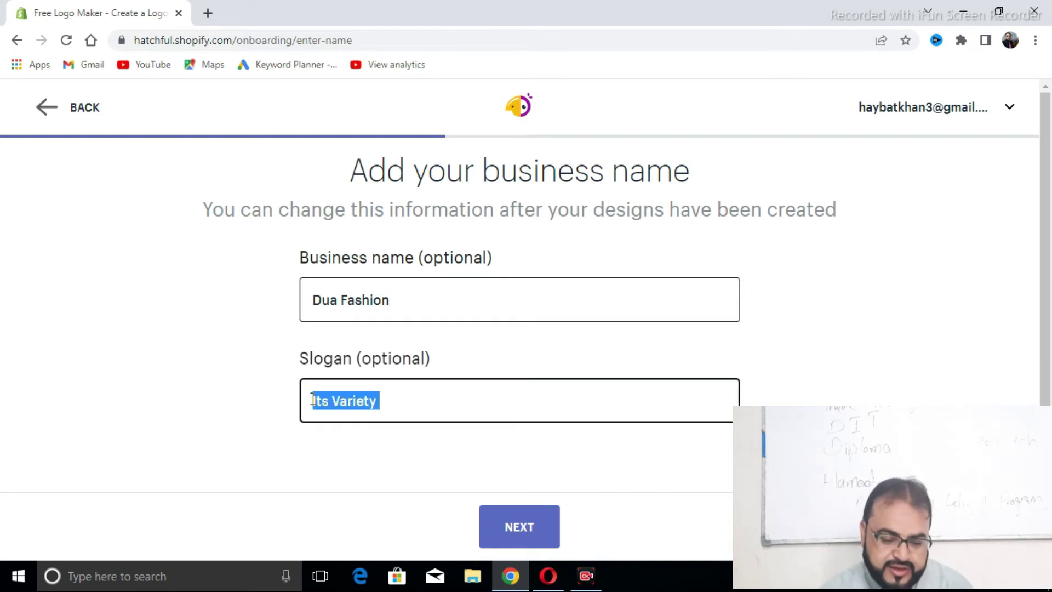
drag(411, 404, 312, 411)
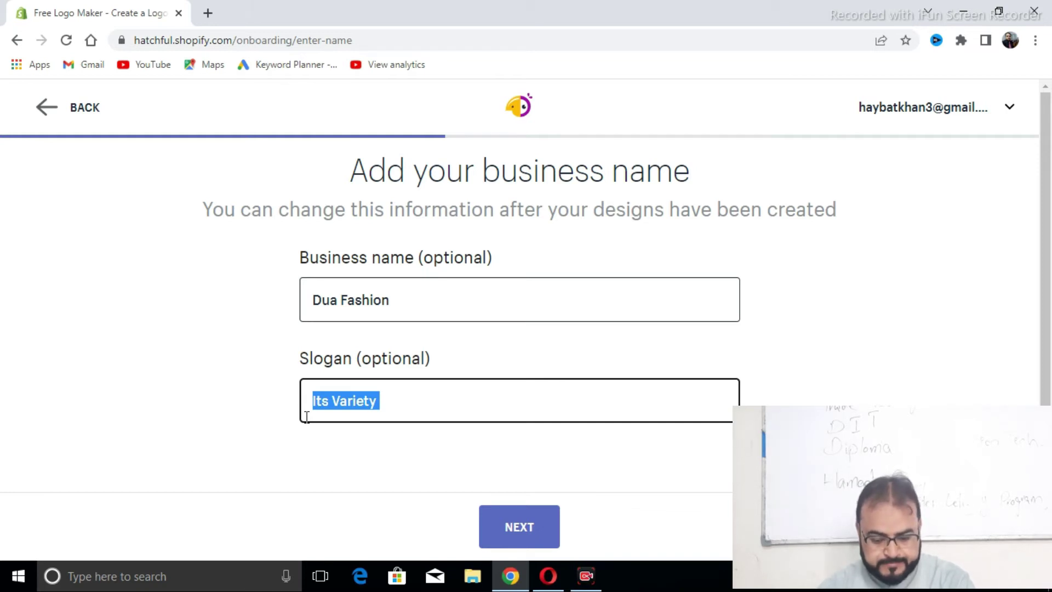
text(ve)
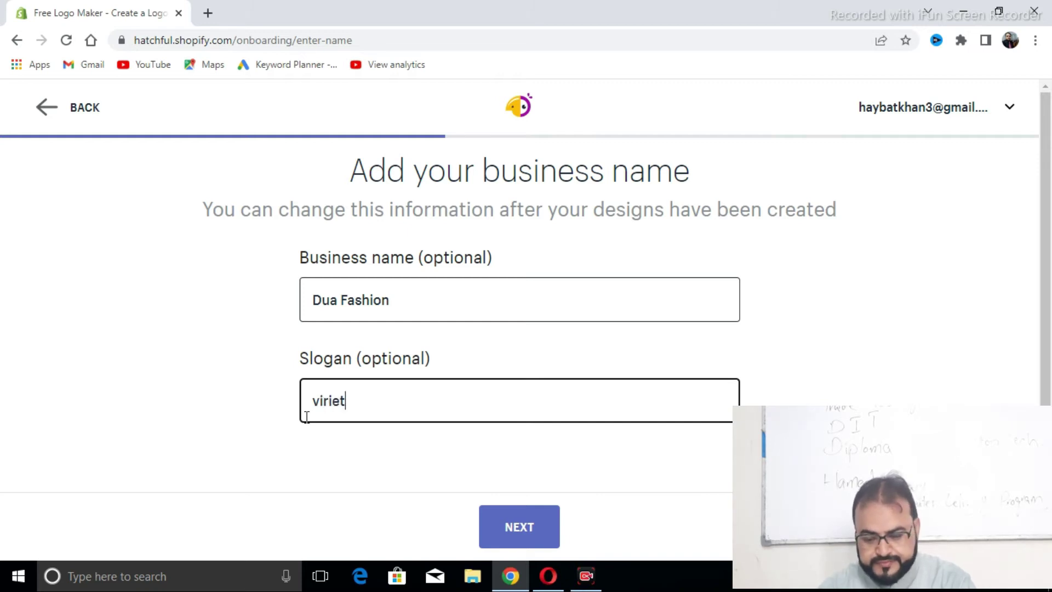
text(ariety)
key(ctrl+z)
key(ctrl+z)
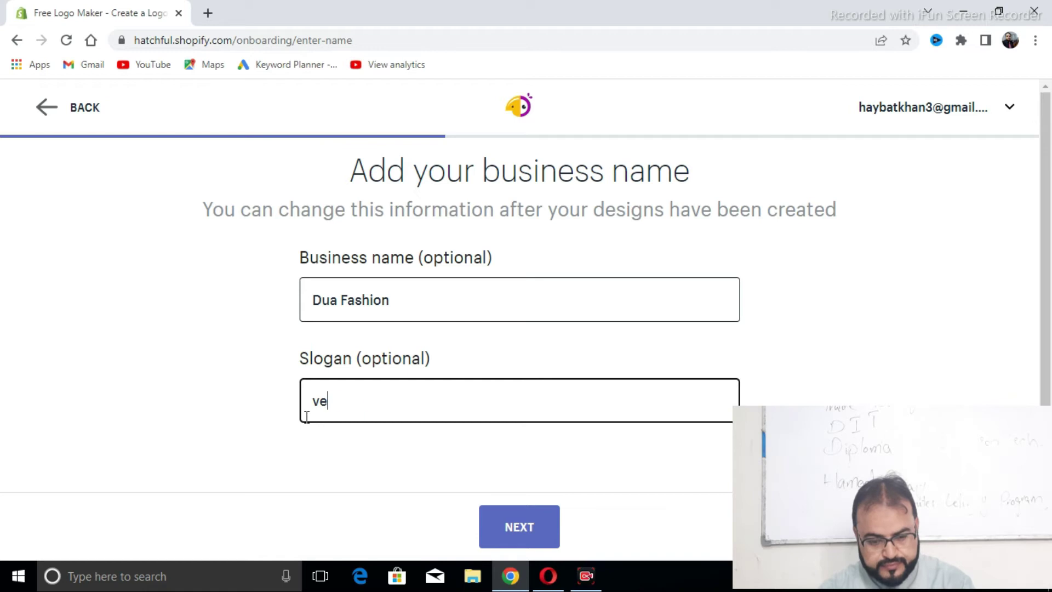
key(ctrl+z)
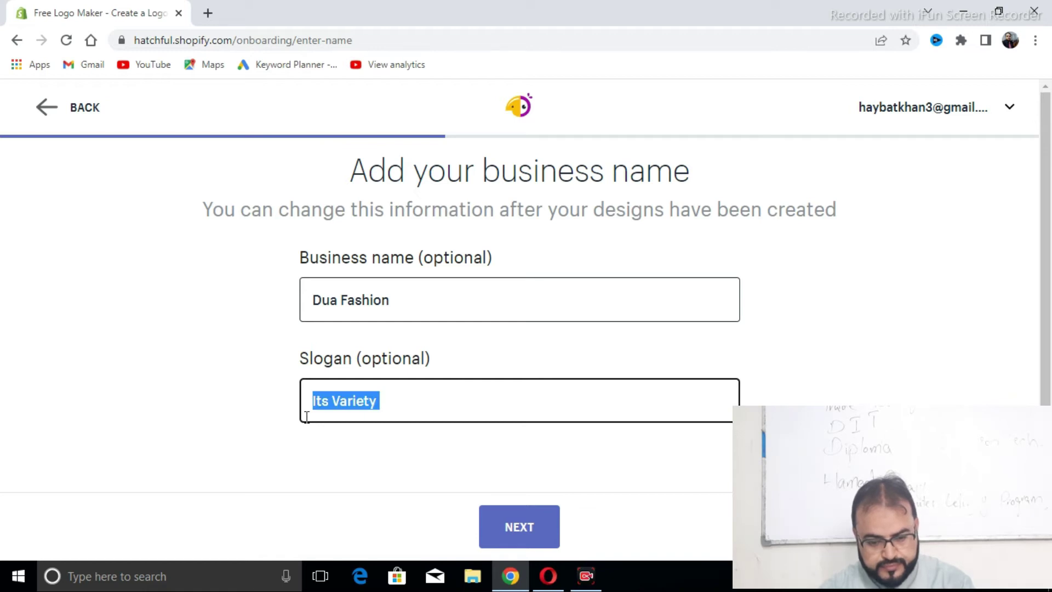
key(BackSpace)
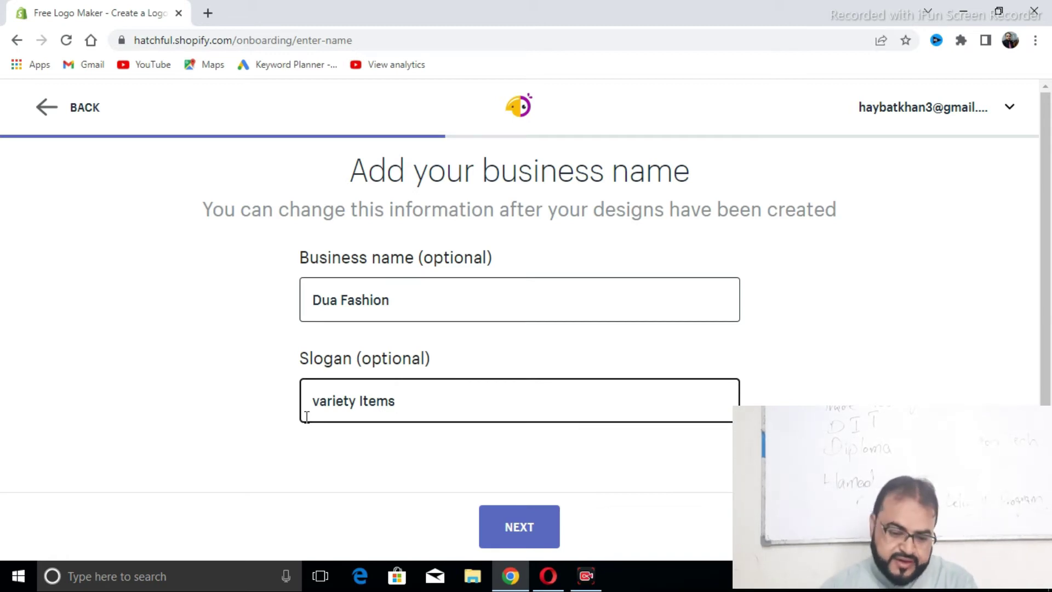
key(BackSpace)
text(V)
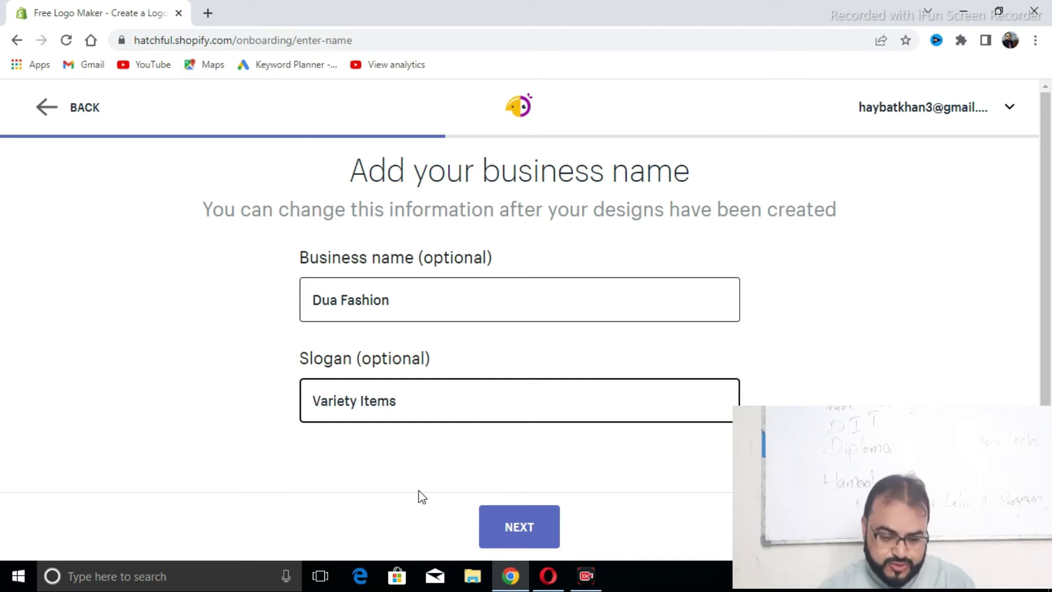
Tick Physical stores as the logo's use and continue to the generated designs.
click(524, 529)
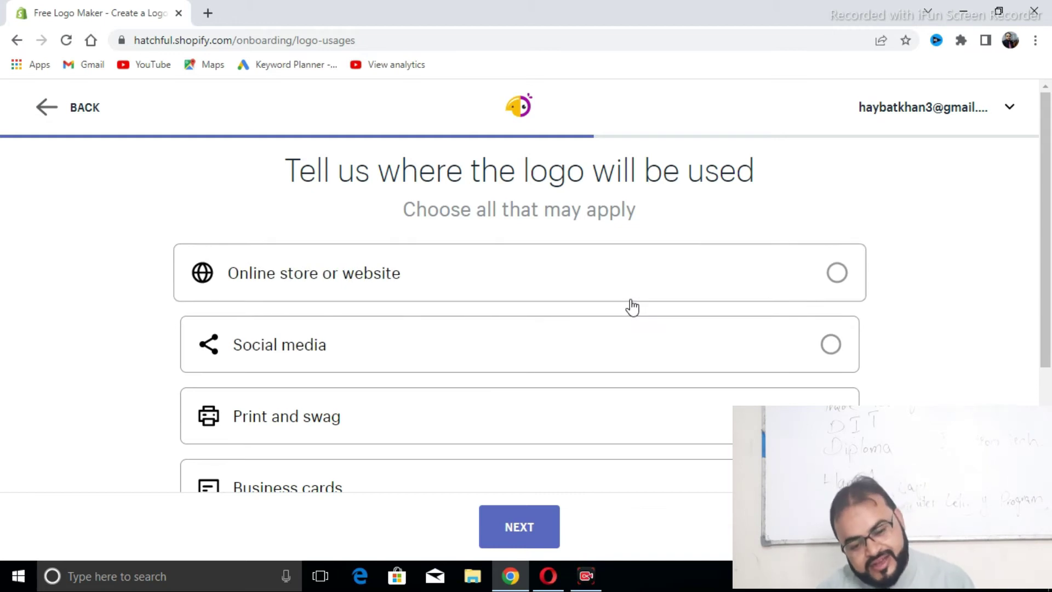
mouse_move(1048, 291)
mouse_down()
mouse_move(1047, 455)
mouse_move(1048, 384)
mouse_move(1047, 413)
mouse_up()
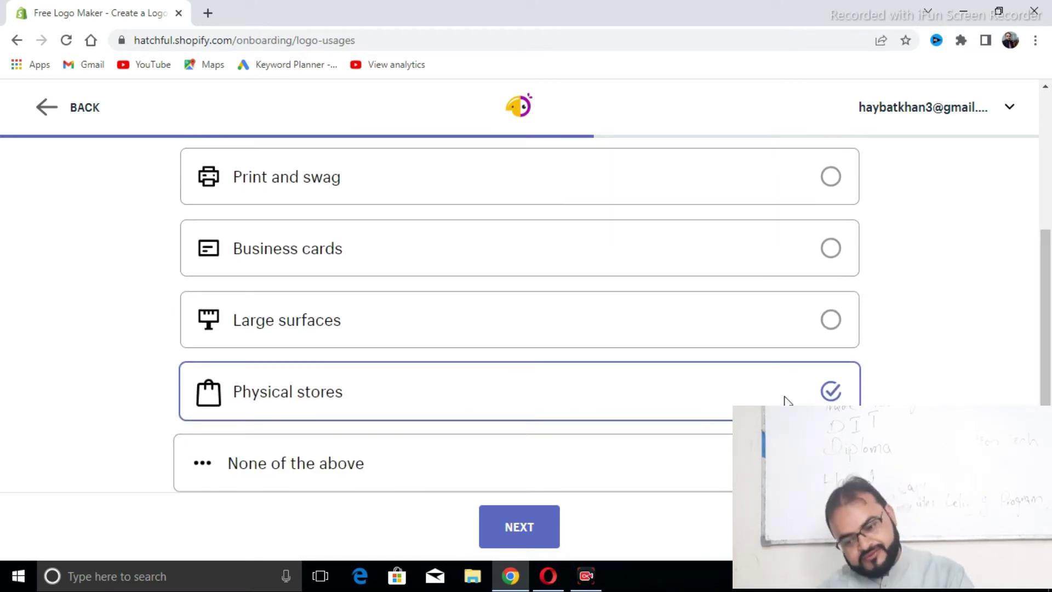
click(541, 524)
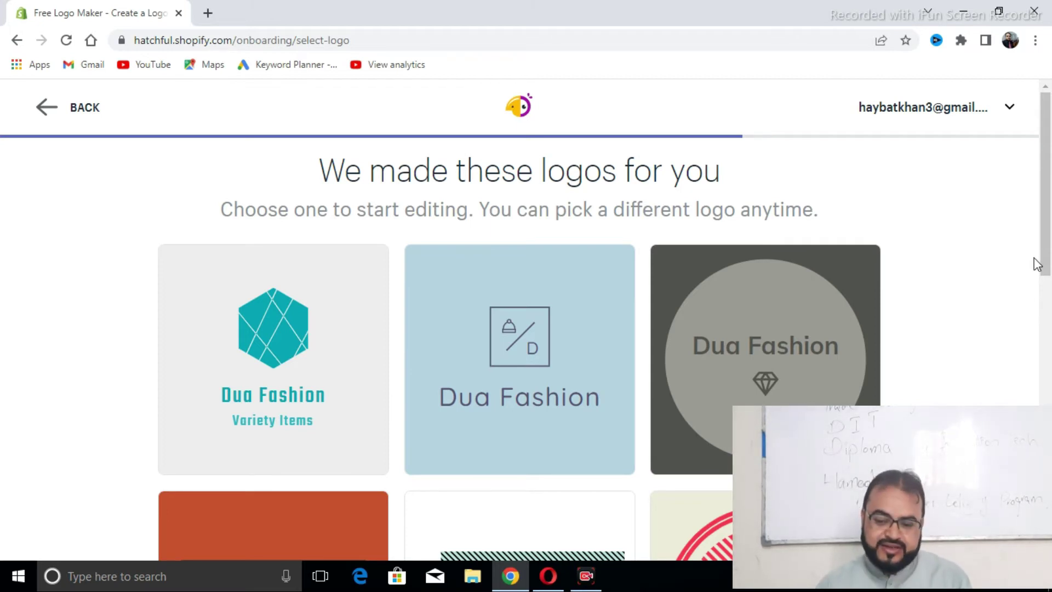
scroll(1038, 265, down, 1)
scroll(1041, 271, down, 1)
scroll(1045, 276, down, 1)
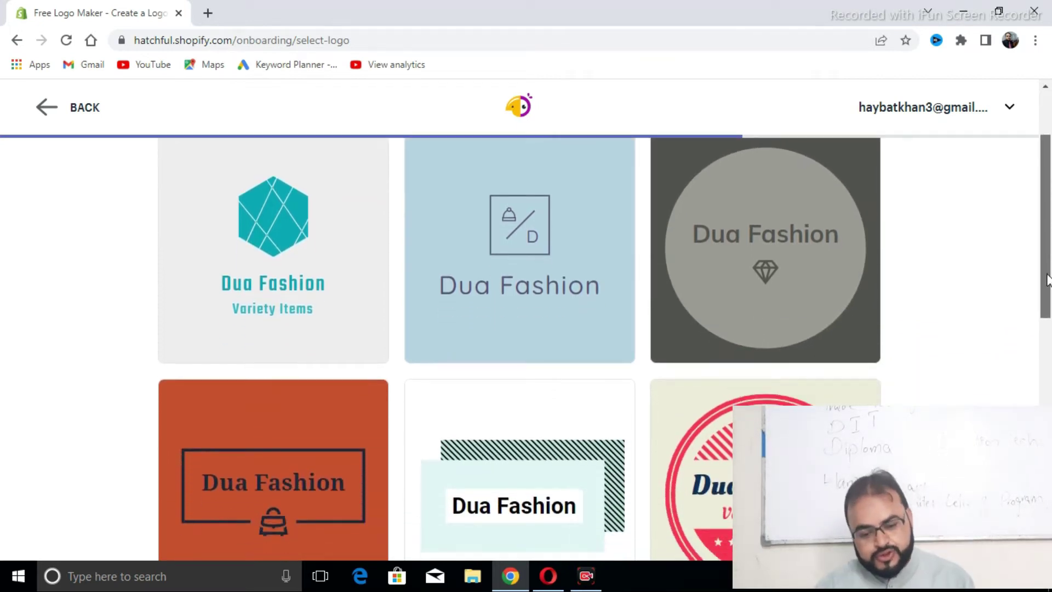
scroll(1046, 279, down, 1)
scroll(1049, 316, down, 1)
drag(1049, 316, 1049, 448)
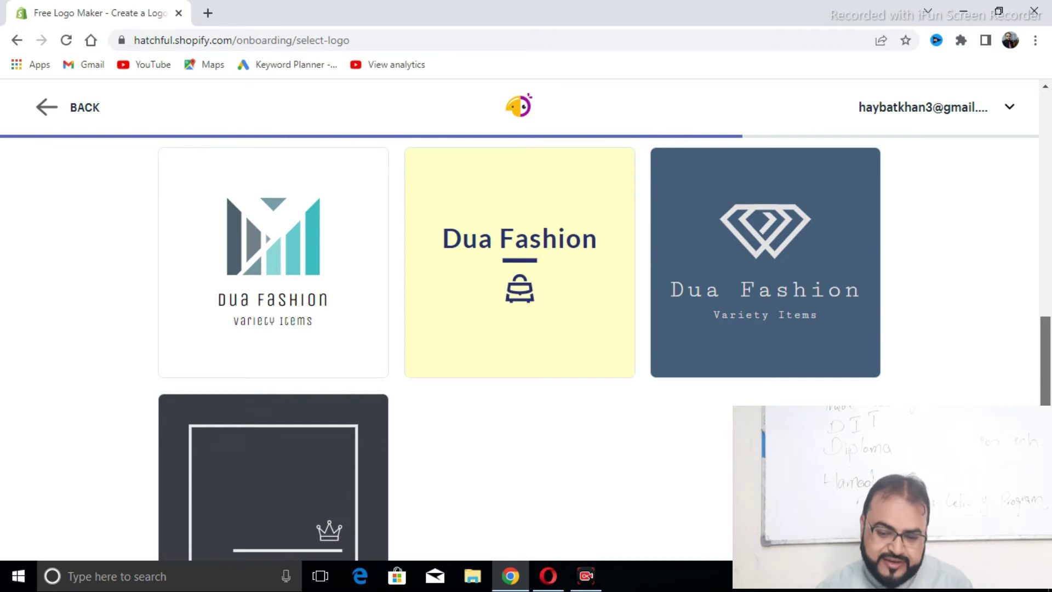
scroll(602, 349, down, 3)
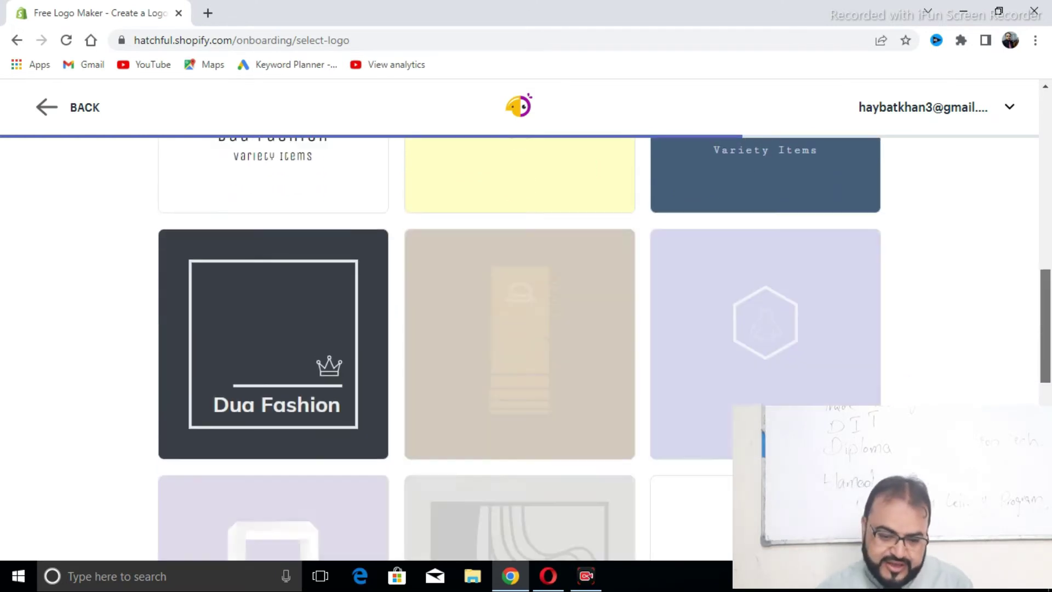
scroll(1048, 344, up, 1)
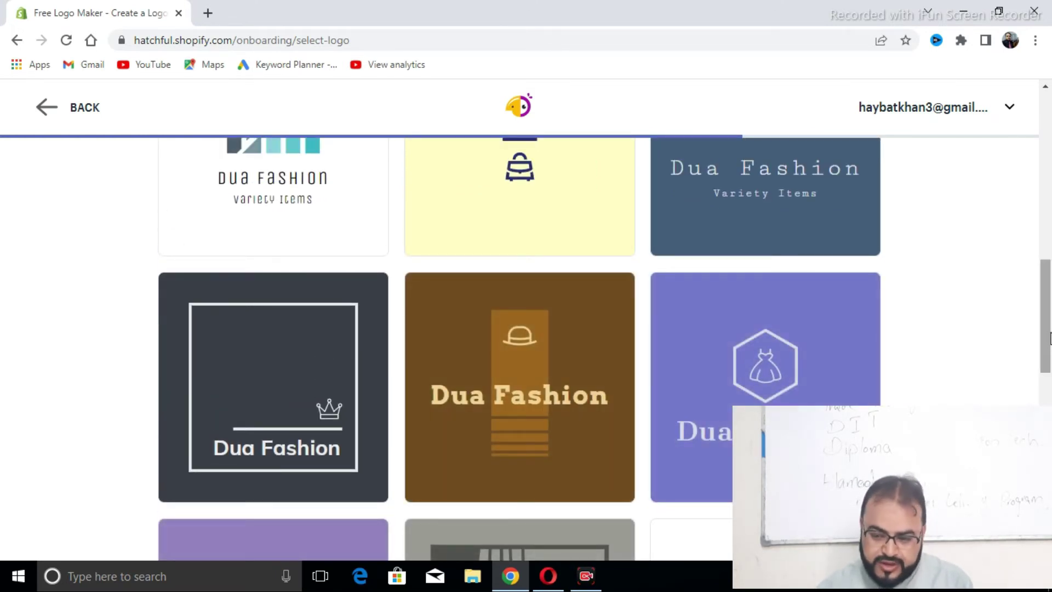
drag(1049, 338, 1049, 420)
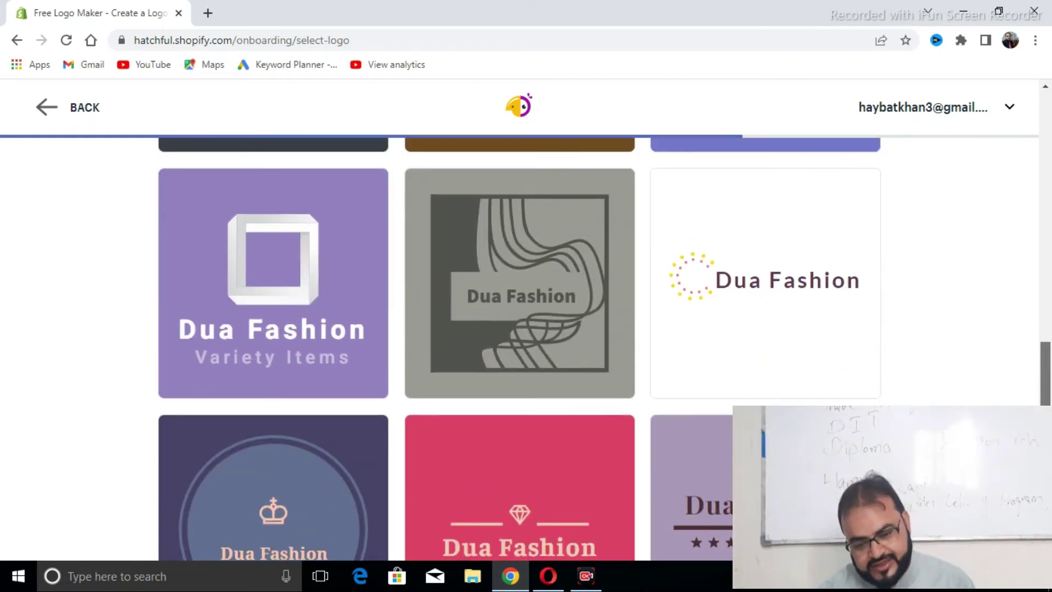
drag(1045, 372, 1045, 456)
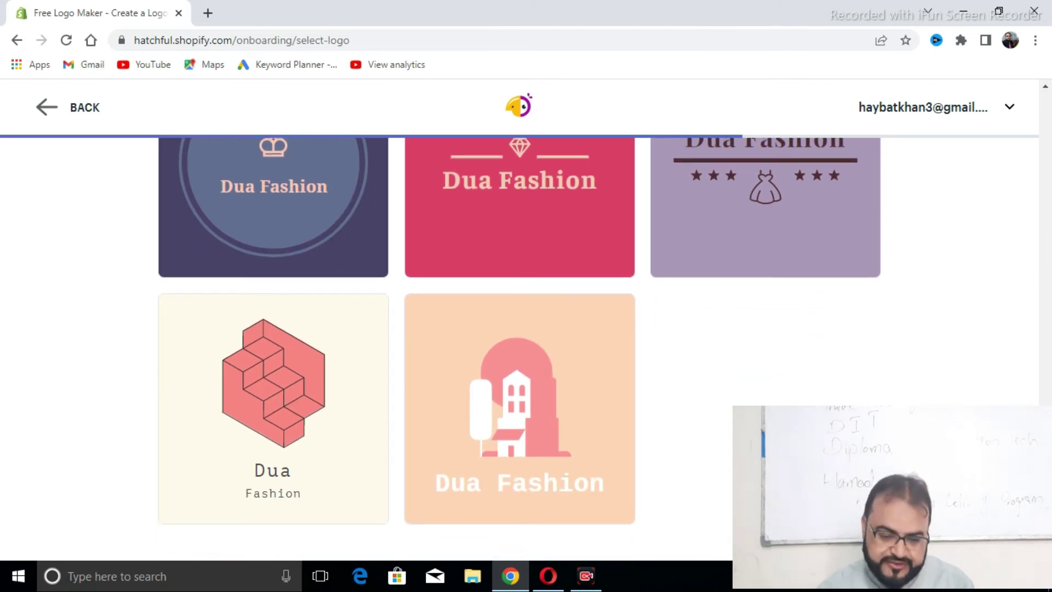
scroll(519, 345, down, 1)
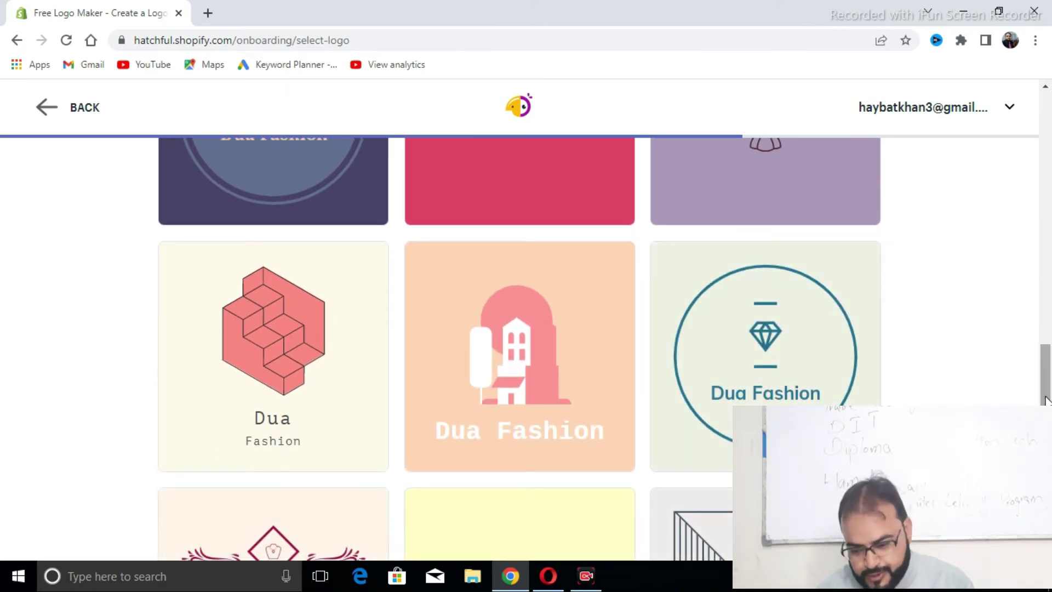
scroll(520, 345, down, 3)
scroll(519, 345, down, 3)
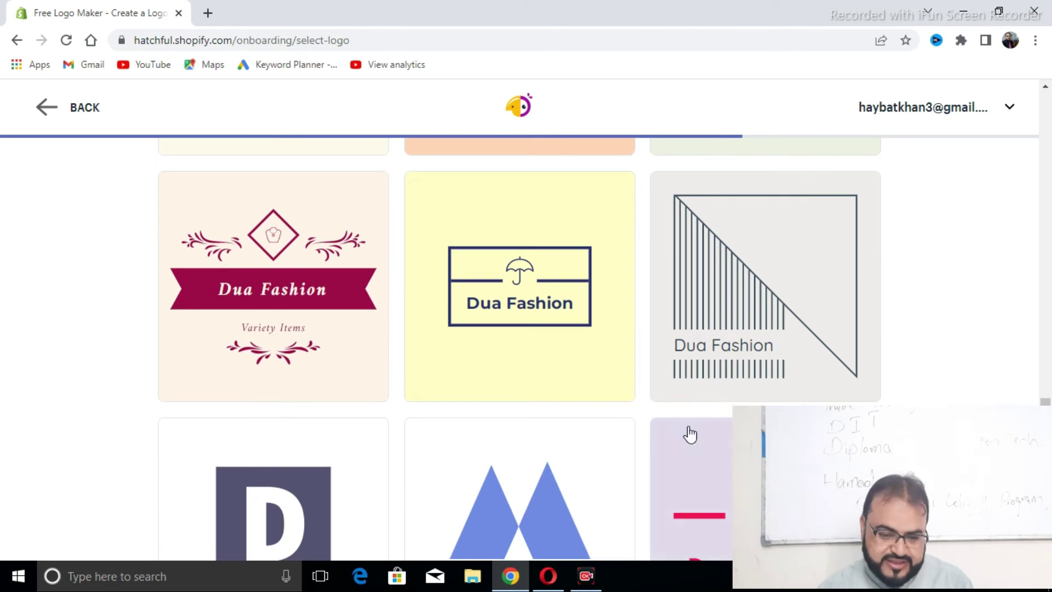
mouse_move(273, 286)
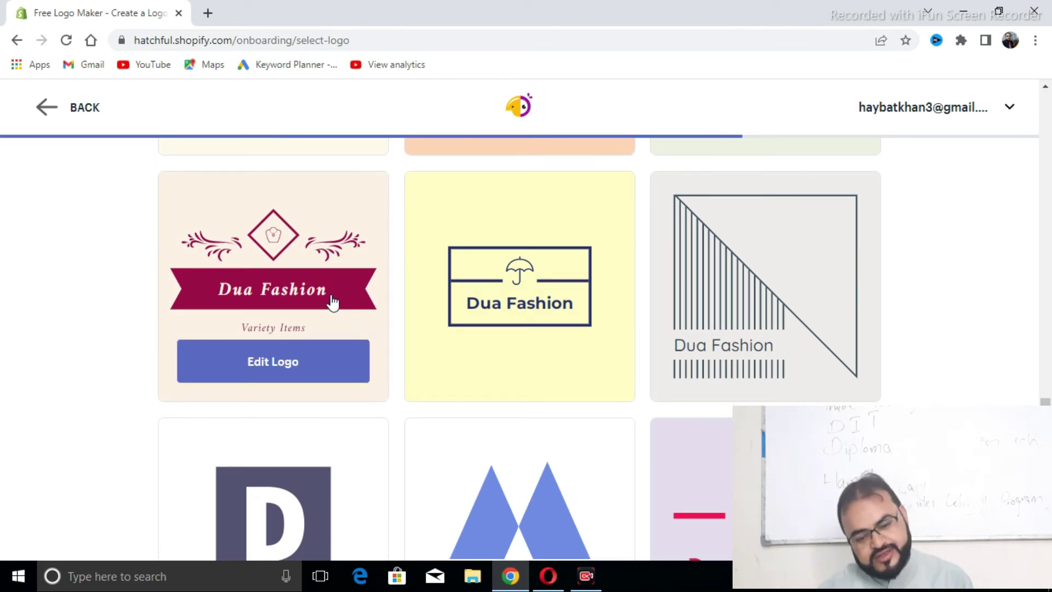
scroll(519, 348, down, 5)
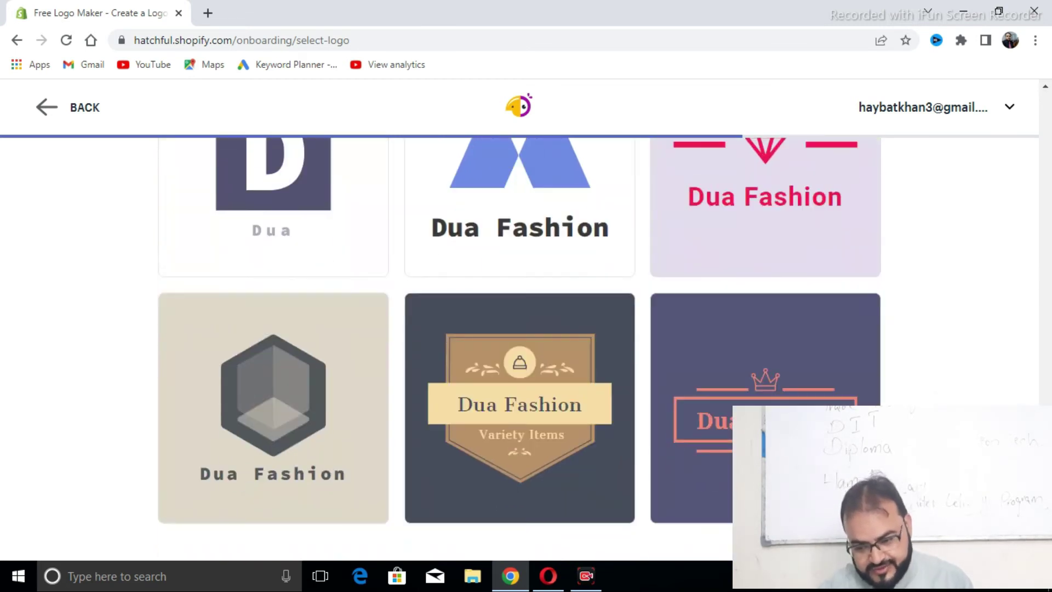
scroll(519, 348, down, 4)
scroll(519, 348, down, 3)
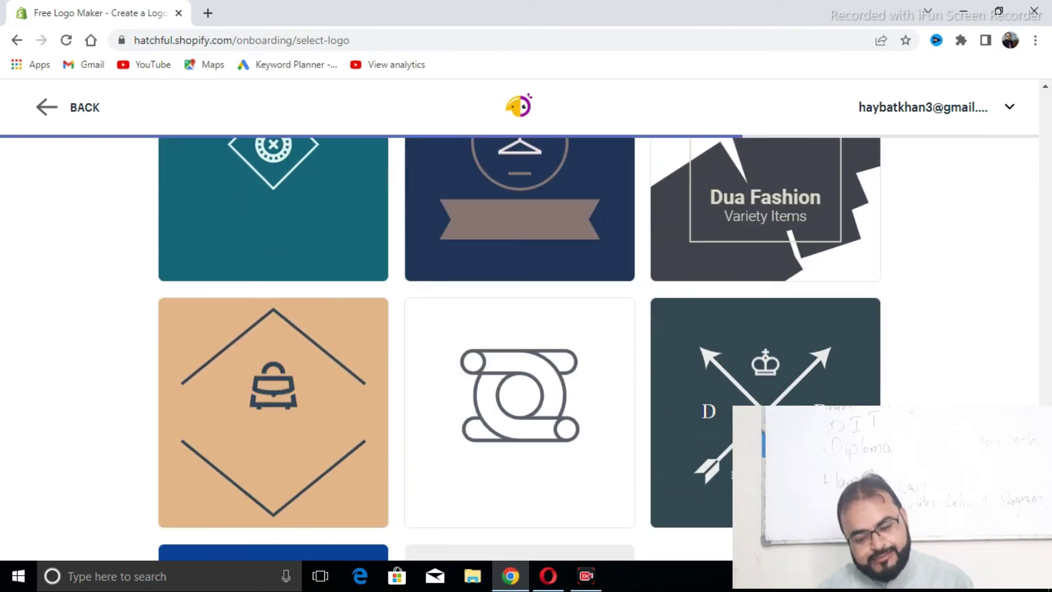
scroll(520, 349, down, 2)
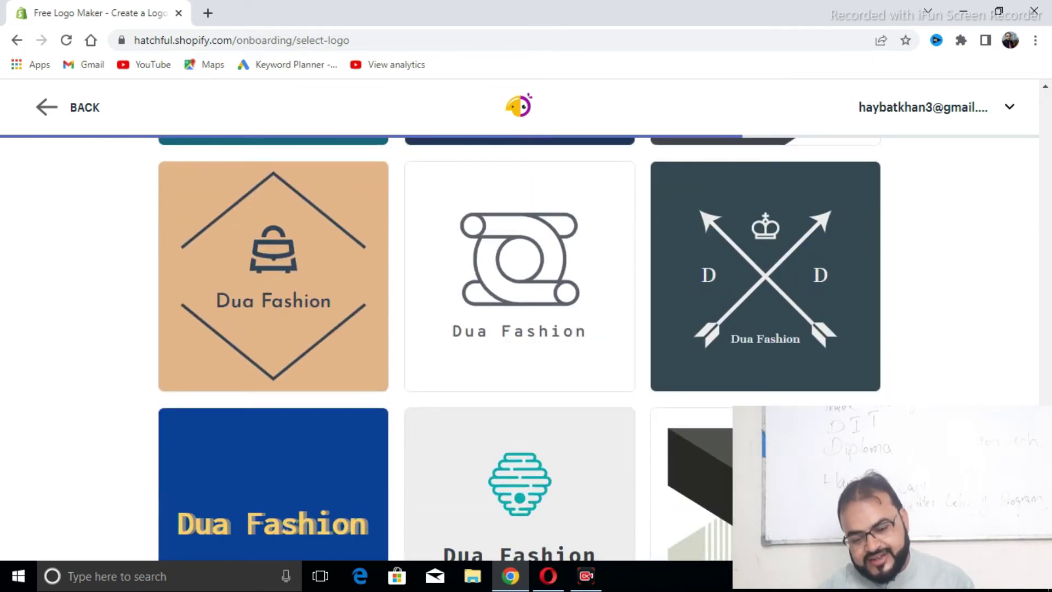
scroll(519, 348, down, 4)
scroll(519, 349, down, 2)
scroll(519, 348, down, 2)
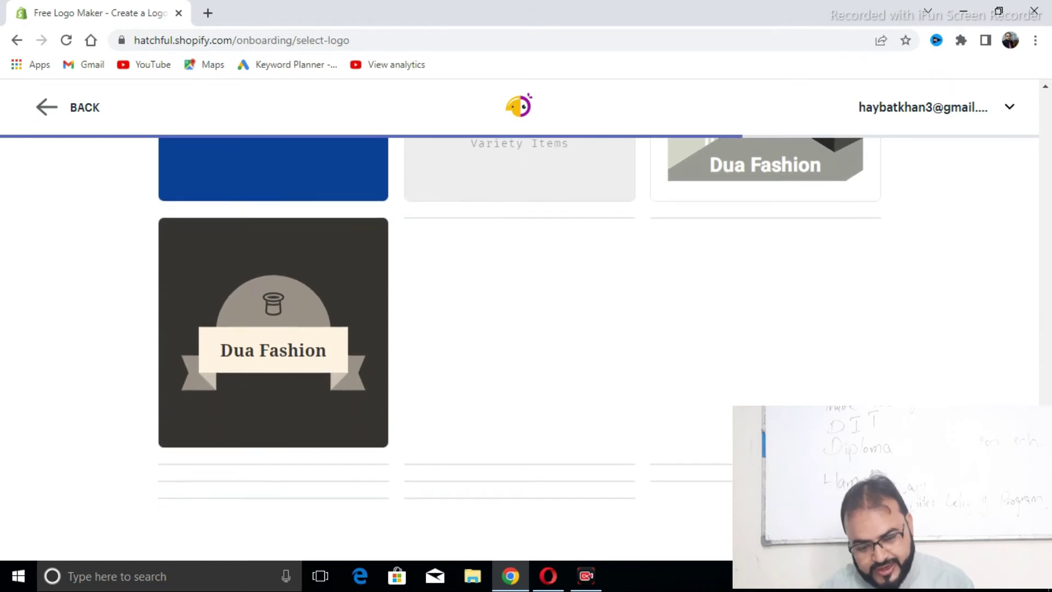
scroll(519, 348, down, 1)
scroll(520, 348, down, 1)
scroll(519, 348, up, 3)
scroll(519, 349, down, 1)
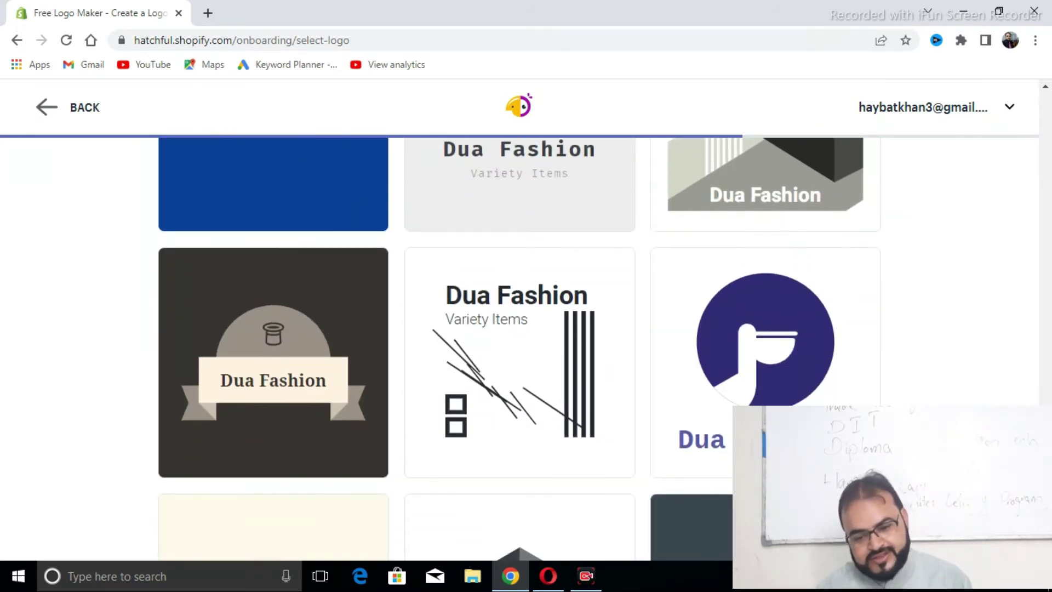
scroll(519, 348, down, 4)
scroll(519, 349, down, 2)
scroll(519, 349, up, 1)
scroll(519, 348, down, 1)
scroll(519, 348, down, 1)
scroll(520, 349, down, 2)
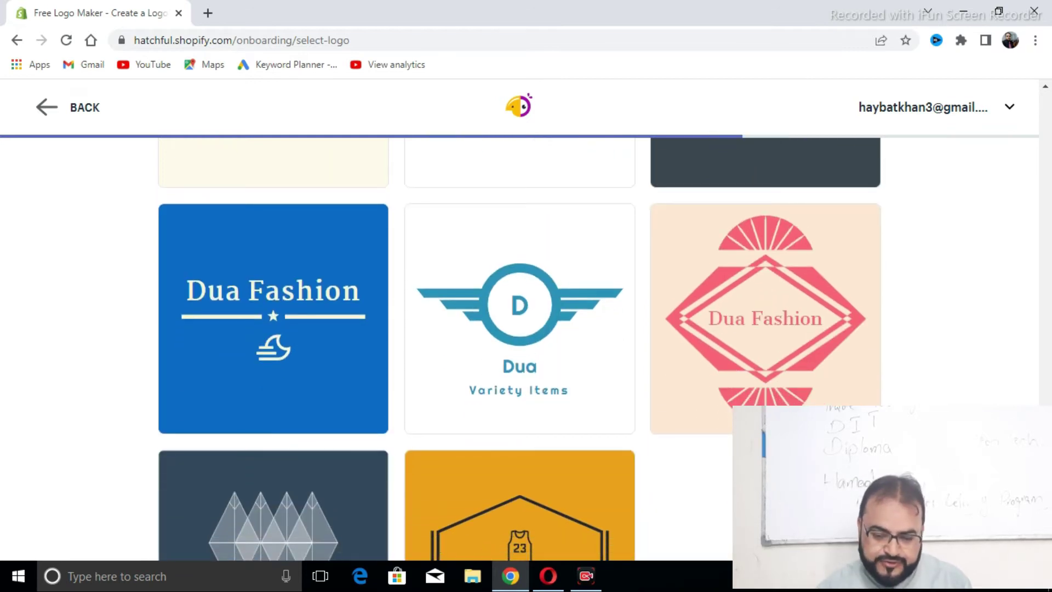
scroll(519, 348, down, 1)
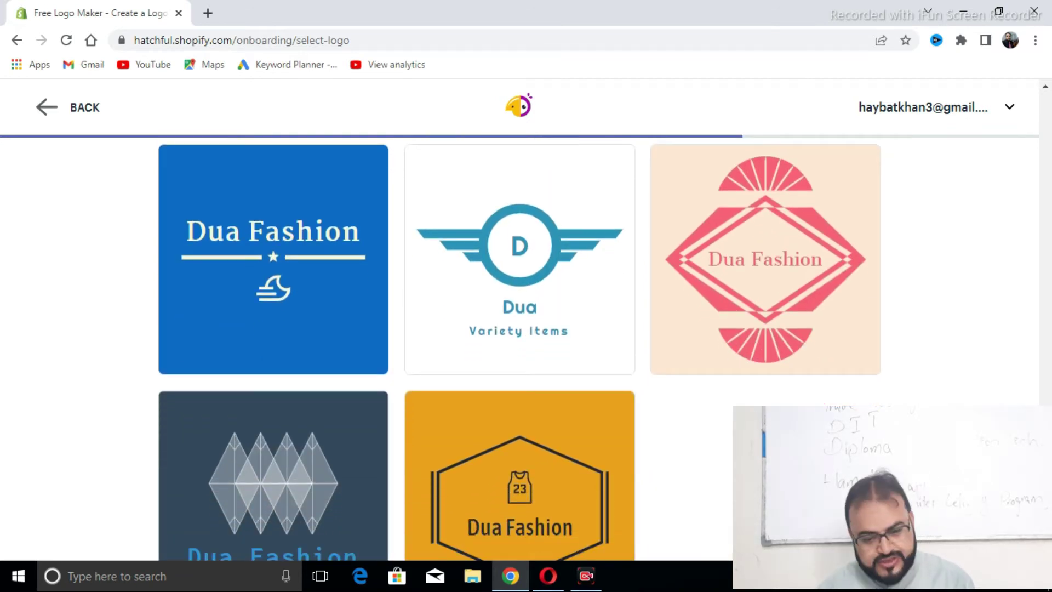
scroll(519, 348, down, 1)
scroll(520, 348, down, 2)
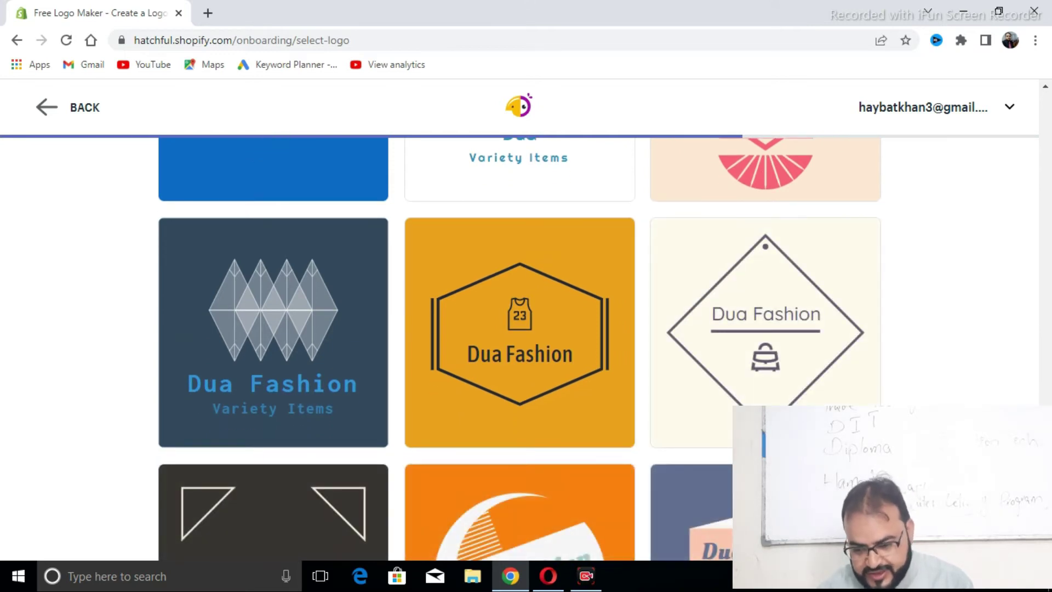
scroll(519, 349, down, 3)
scroll(519, 348, down, 2)
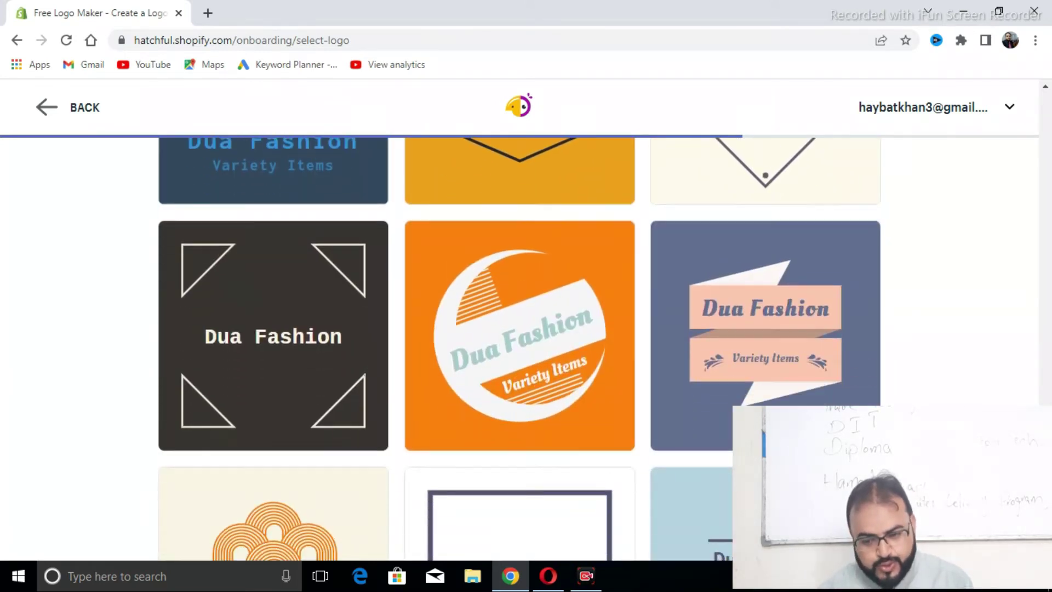
scroll(519, 349, down, 1)
scroll(519, 348, down, 1)
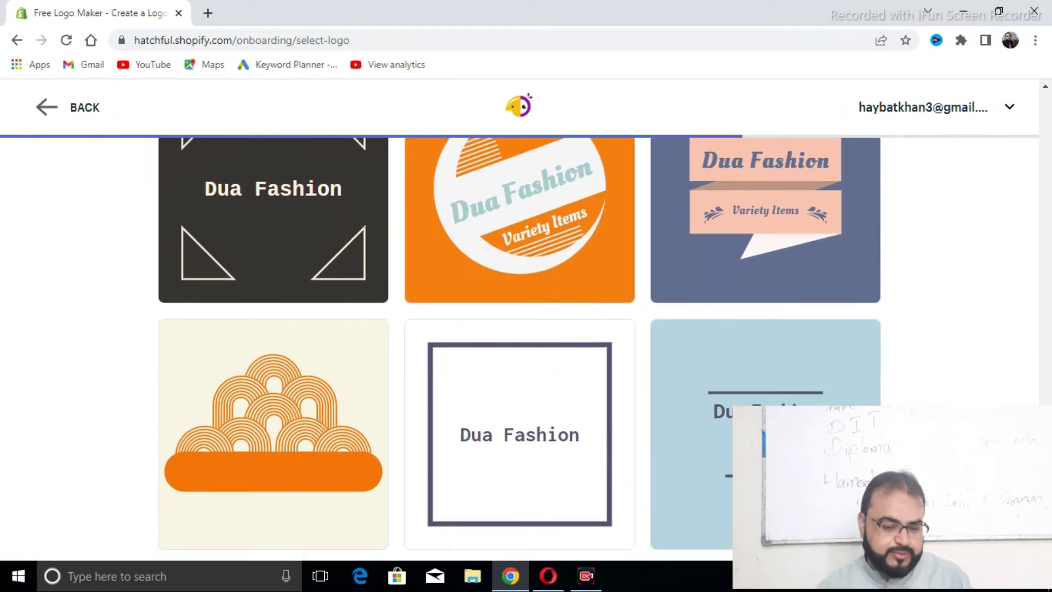
scroll(519, 349, down, 2)
scroll(519, 348, down, 2)
scroll(519, 348, down, 2)
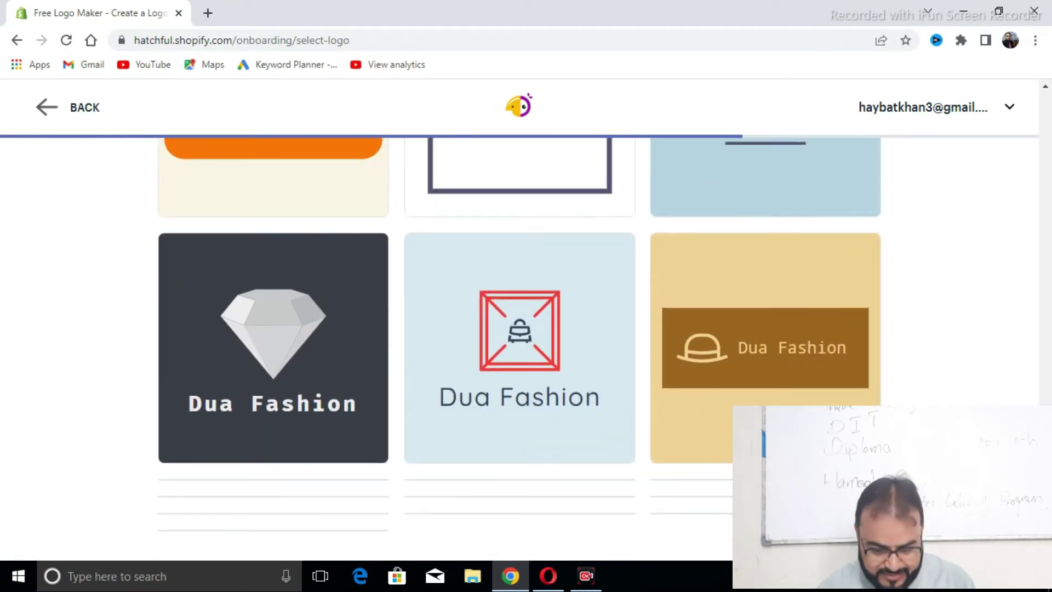
scroll(519, 348, up, 1)
scroll(519, 349, up, 4)
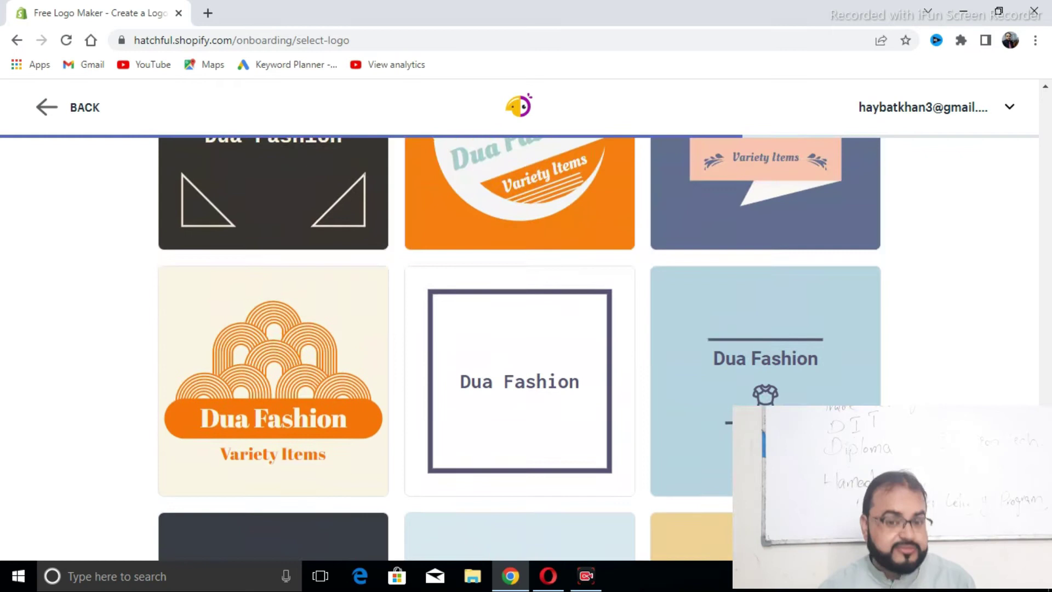
scroll(1046, 305, down, 5)
scroll(1046, 305, down, 4)
scroll(1046, 305, up, 4)
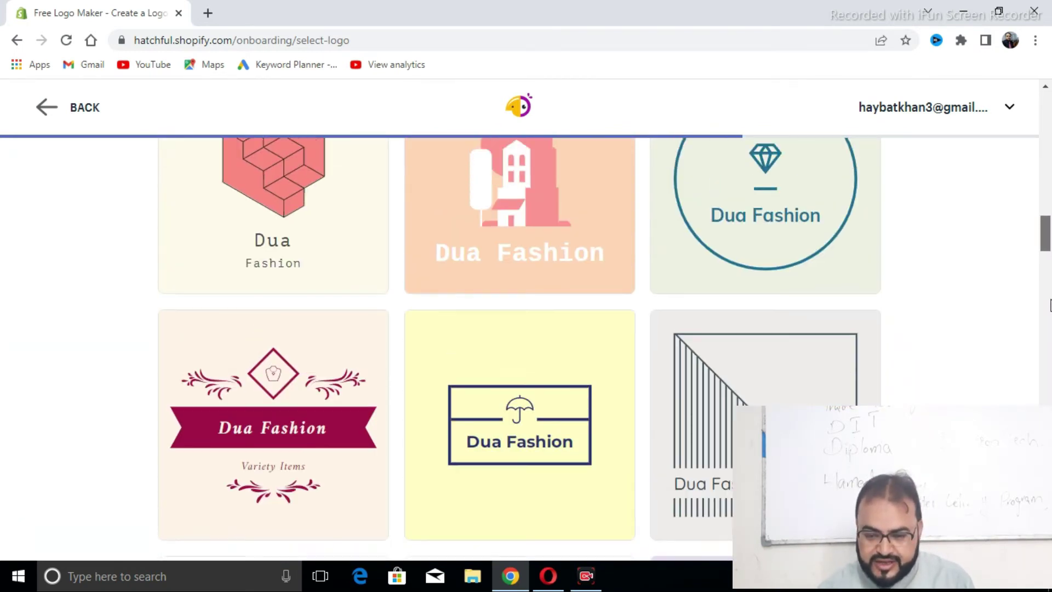
scroll(1046, 305, down, 2)
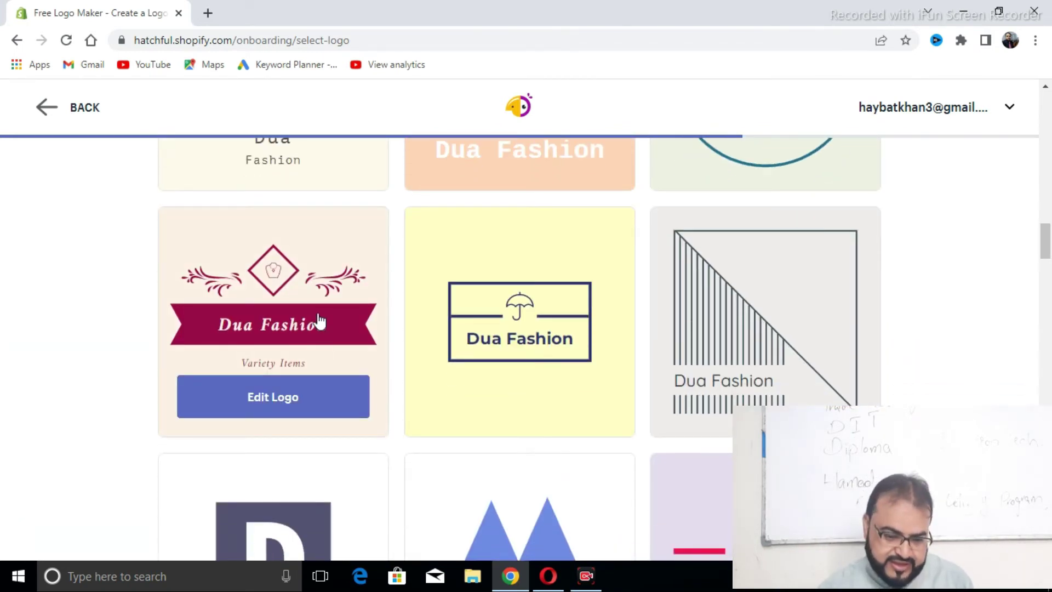
Open the maroon ornamental banner logo in the customizer for editing.
click(301, 415)
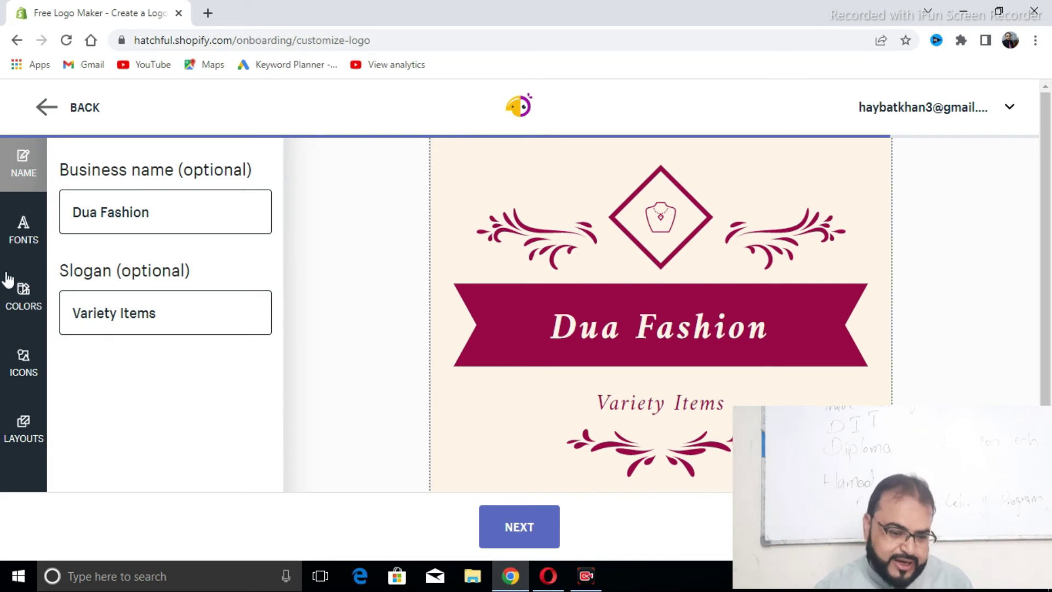
Try monospace and plain fonts, then set the name and slogan to the bold serif font.
click(27, 241)
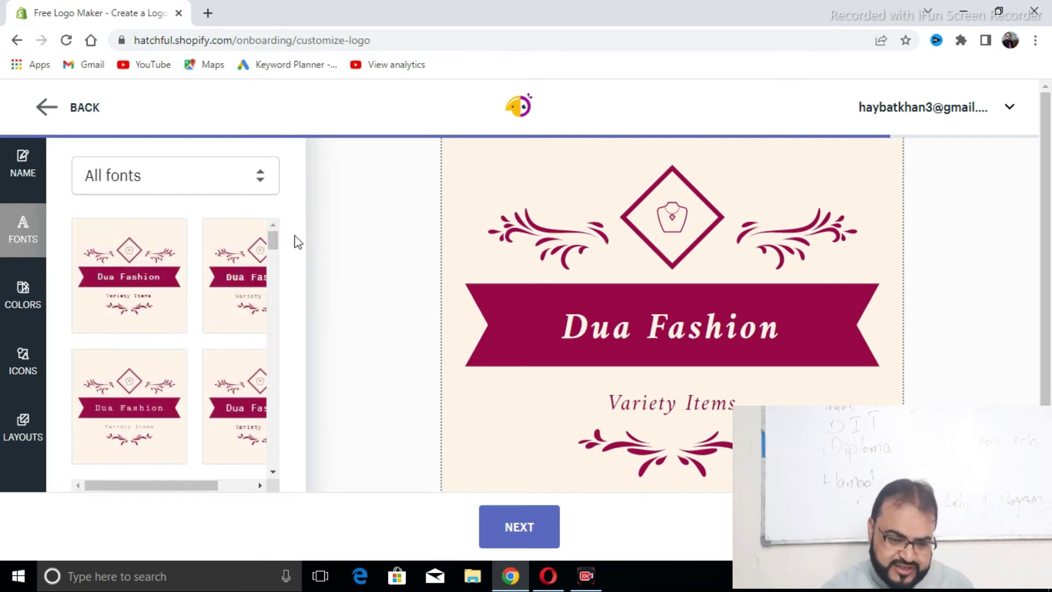
drag(274, 248, 272, 268)
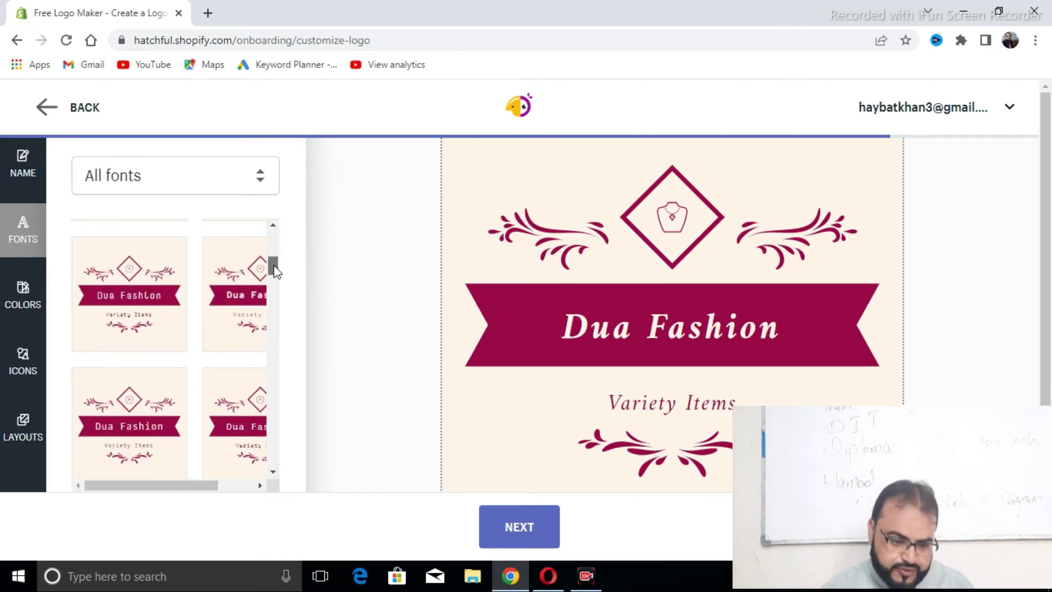
click(148, 406)
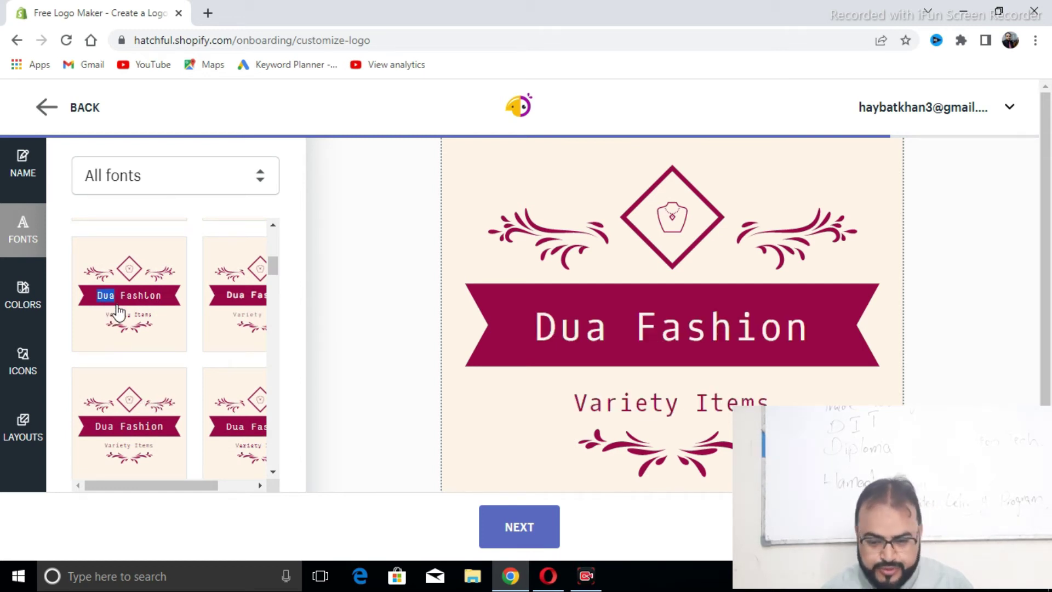
click(148, 310)
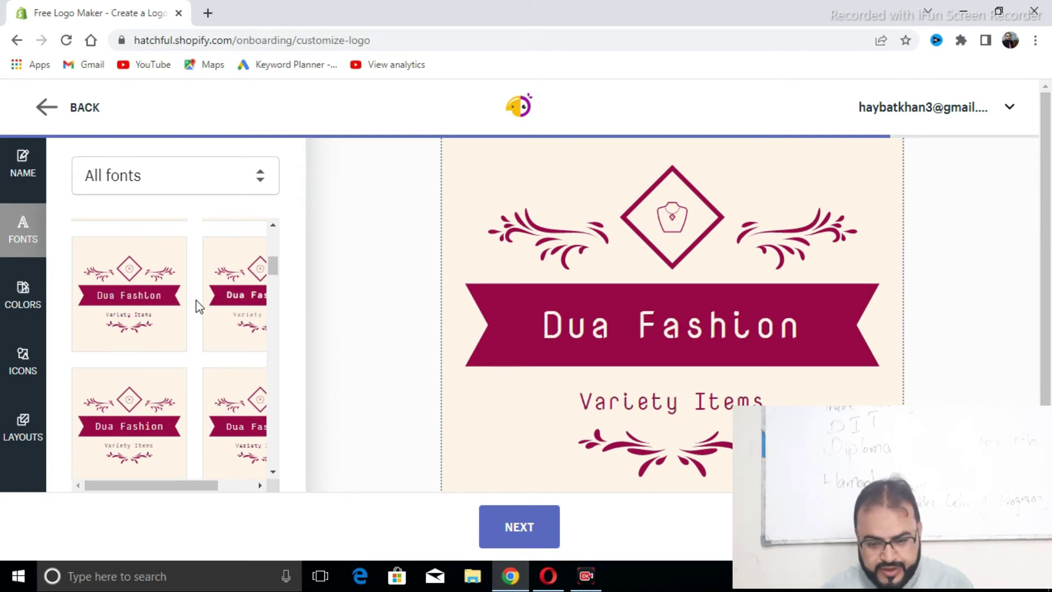
drag(274, 269, 271, 328)
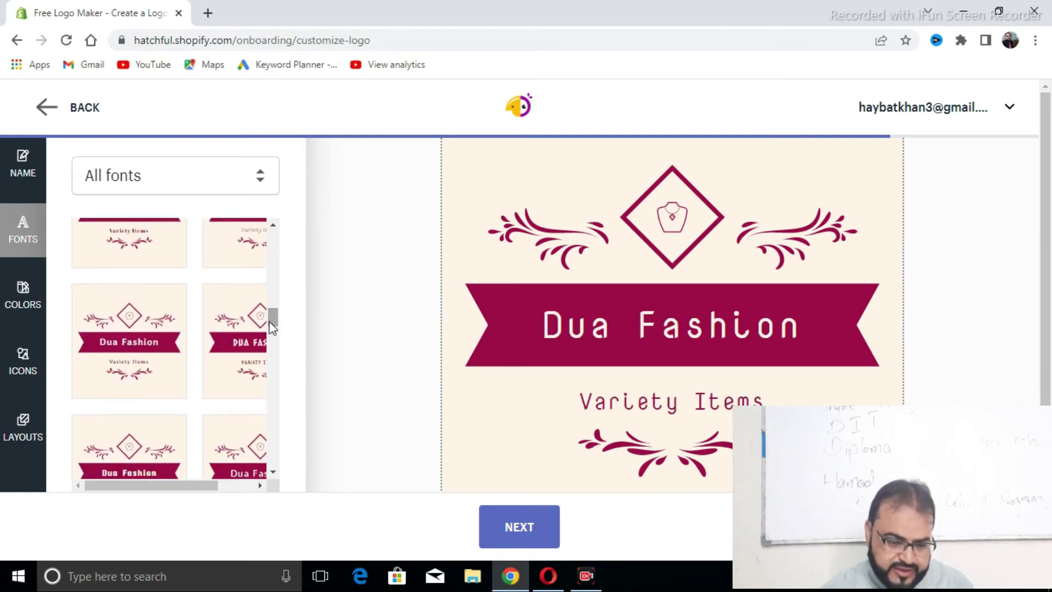
click(109, 348)
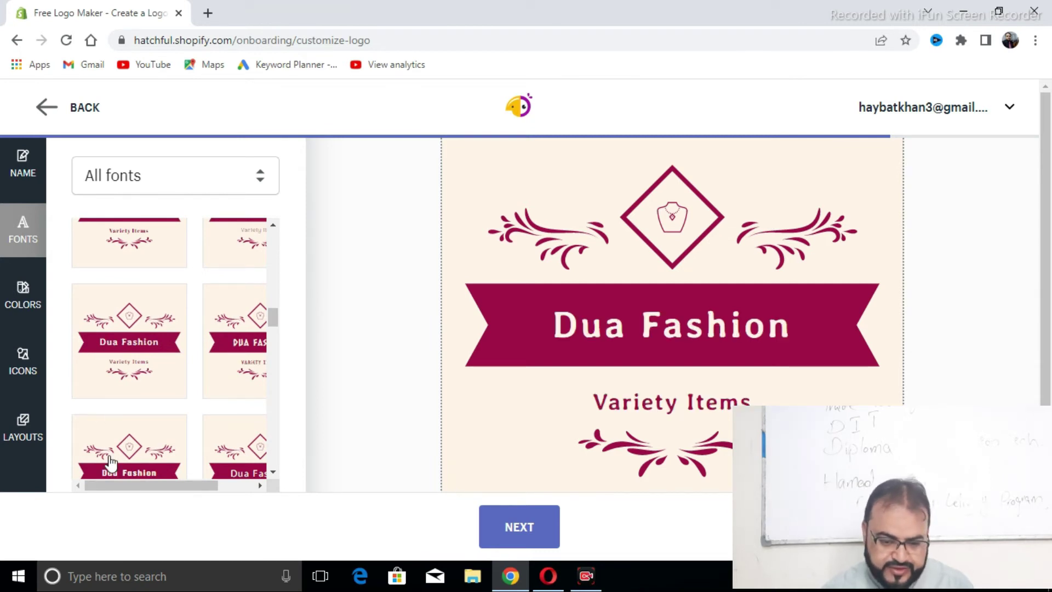
click(110, 460)
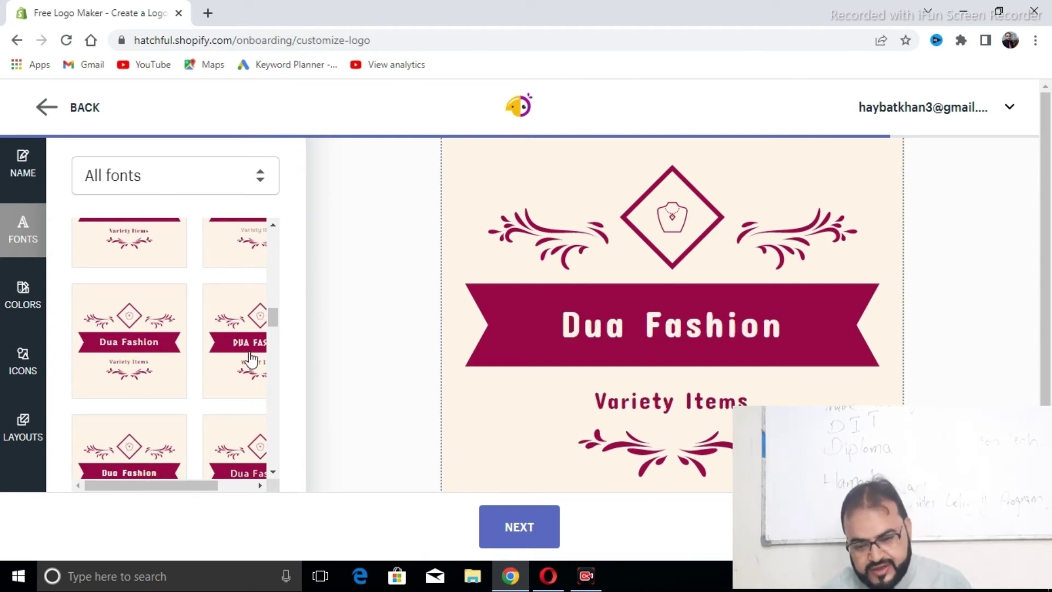
drag(275, 313, 274, 378)
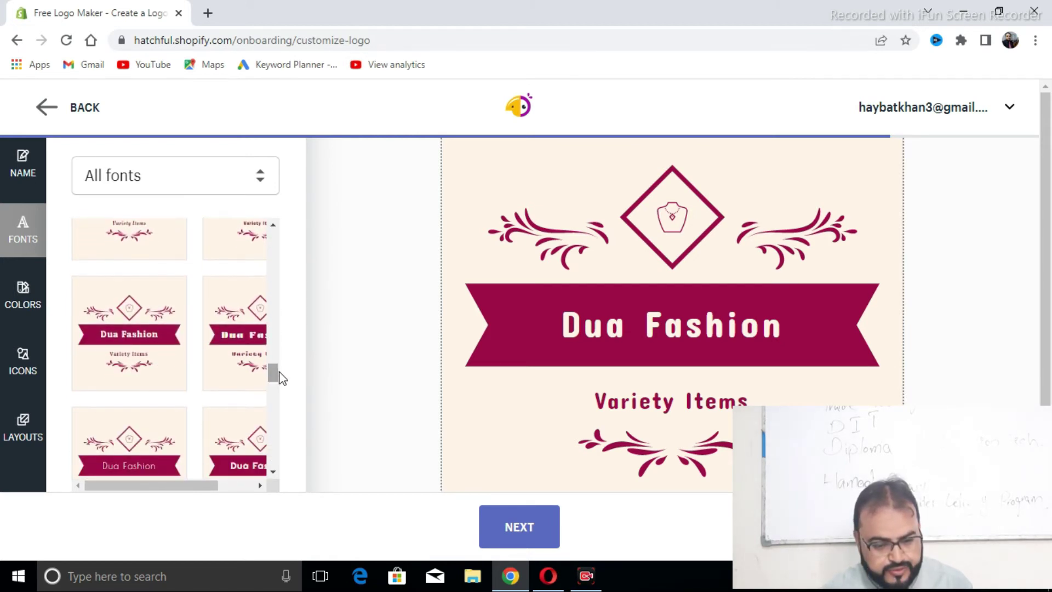
click(153, 345)
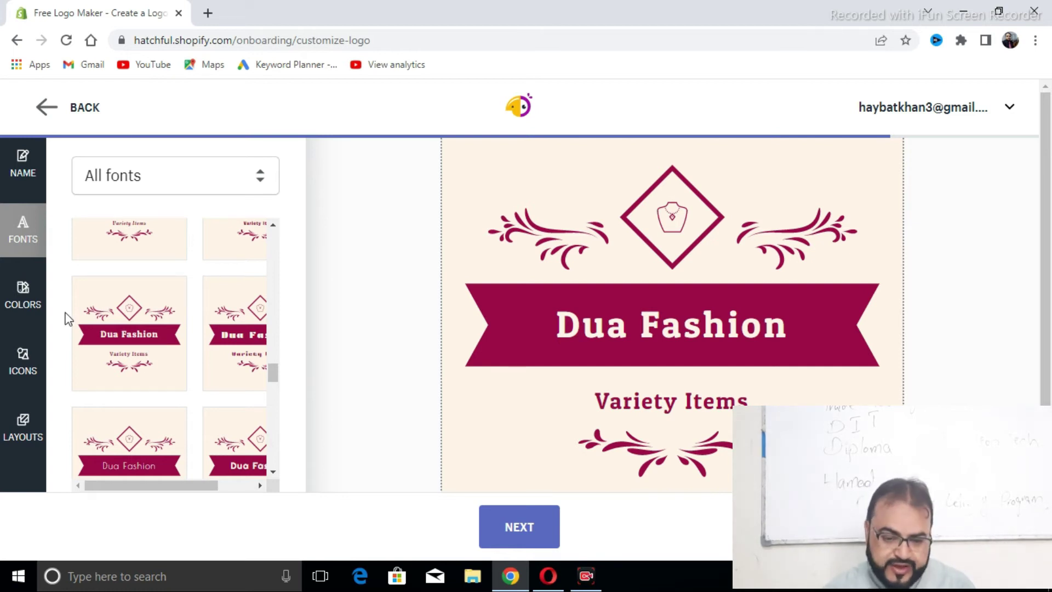
click(28, 306)
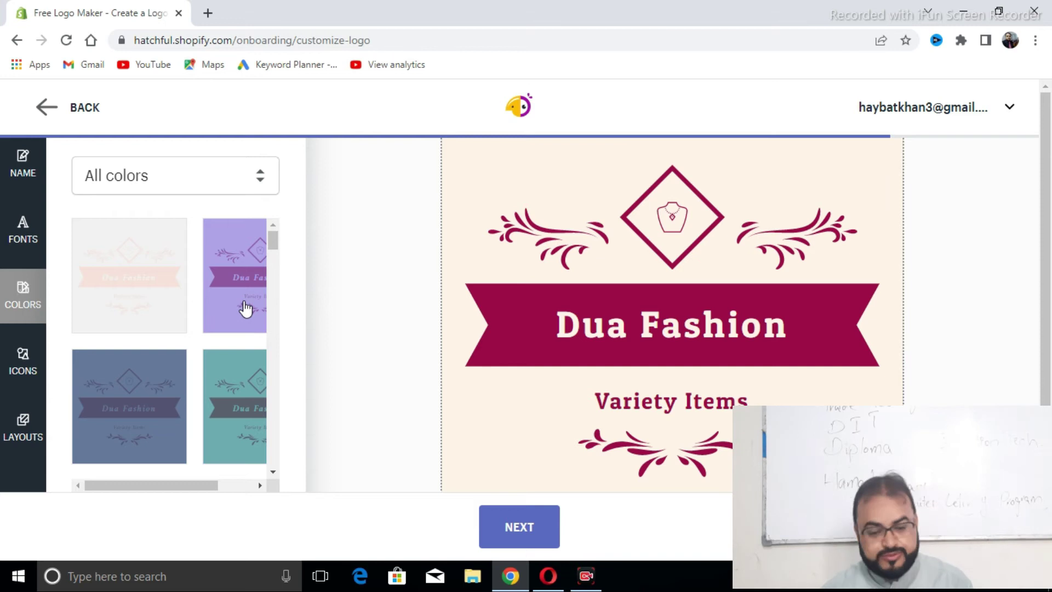
Try the purple and teal palettes, then settle on light purple with a pale banner.
click(245, 308)
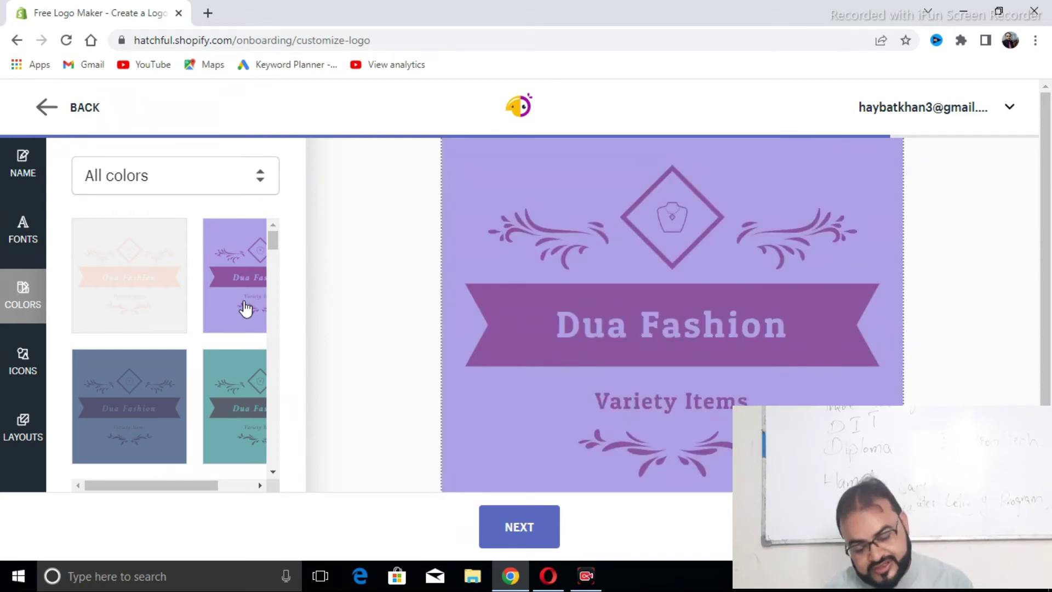
click(222, 435)
drag(274, 239, 280, 255)
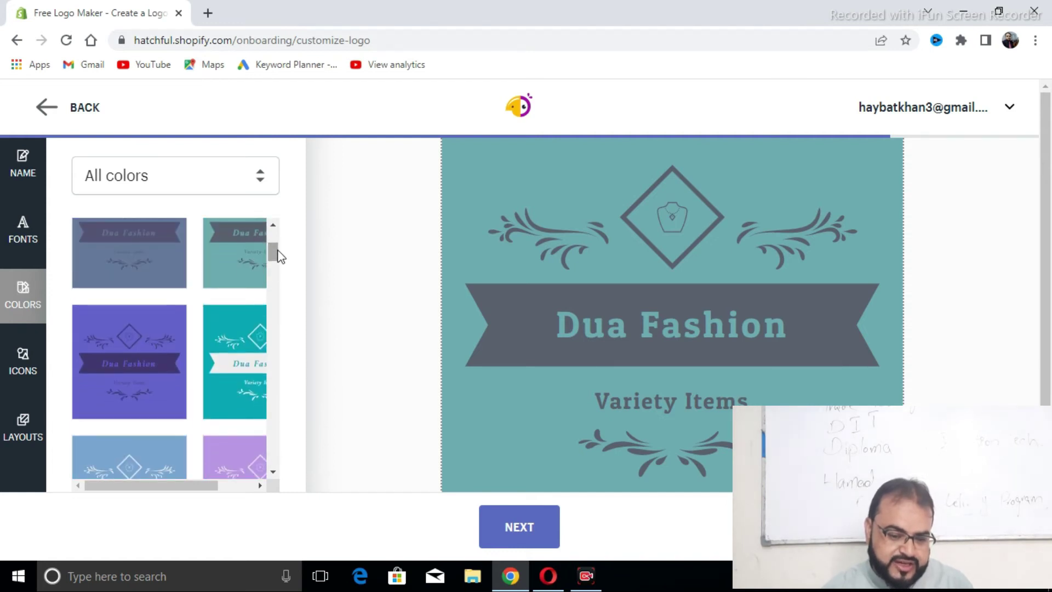
click(244, 353)
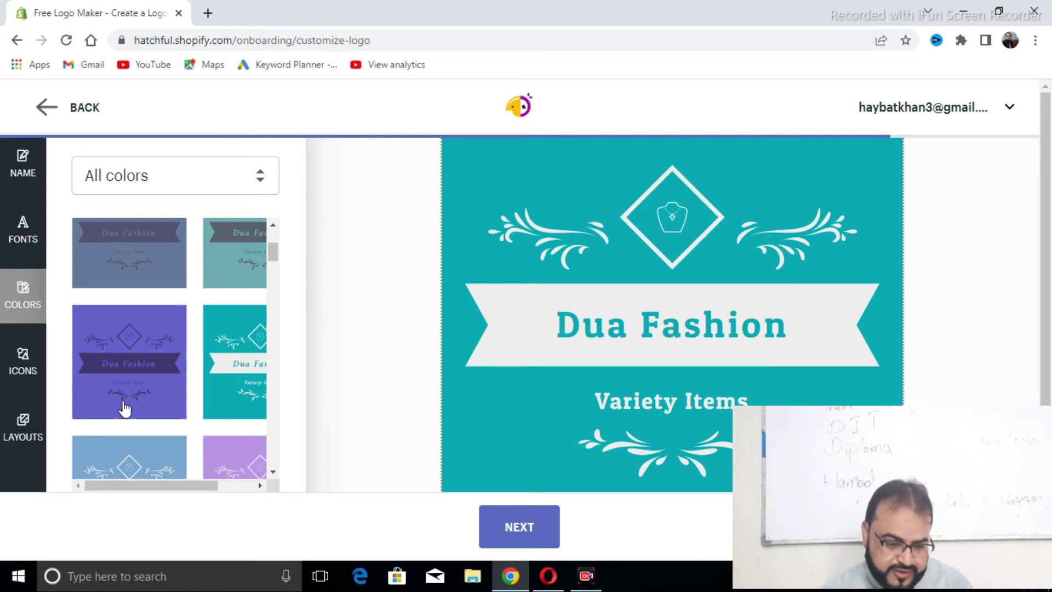
click(244, 469)
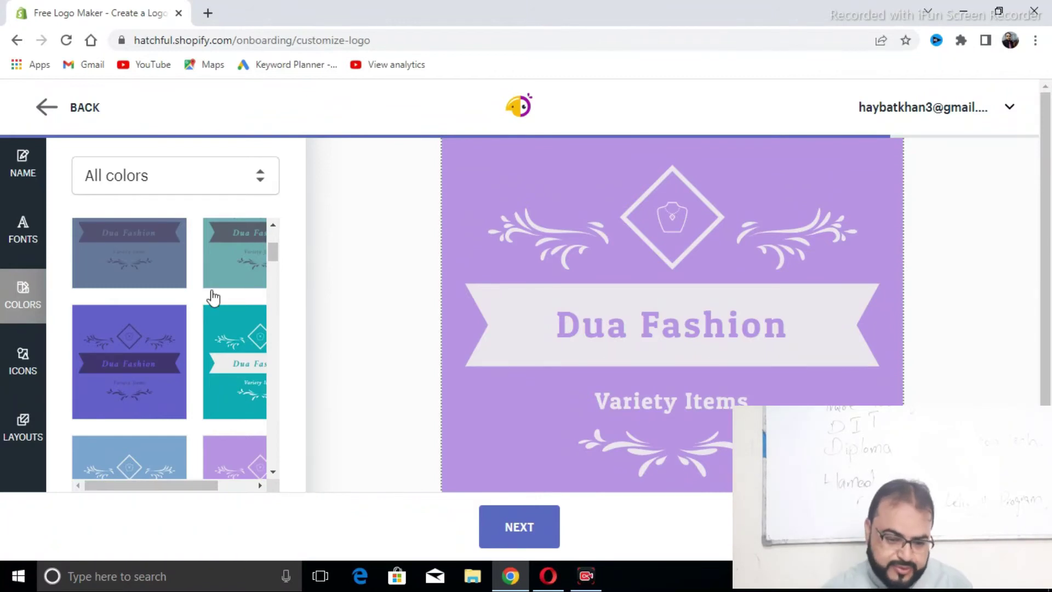
click(25, 364)
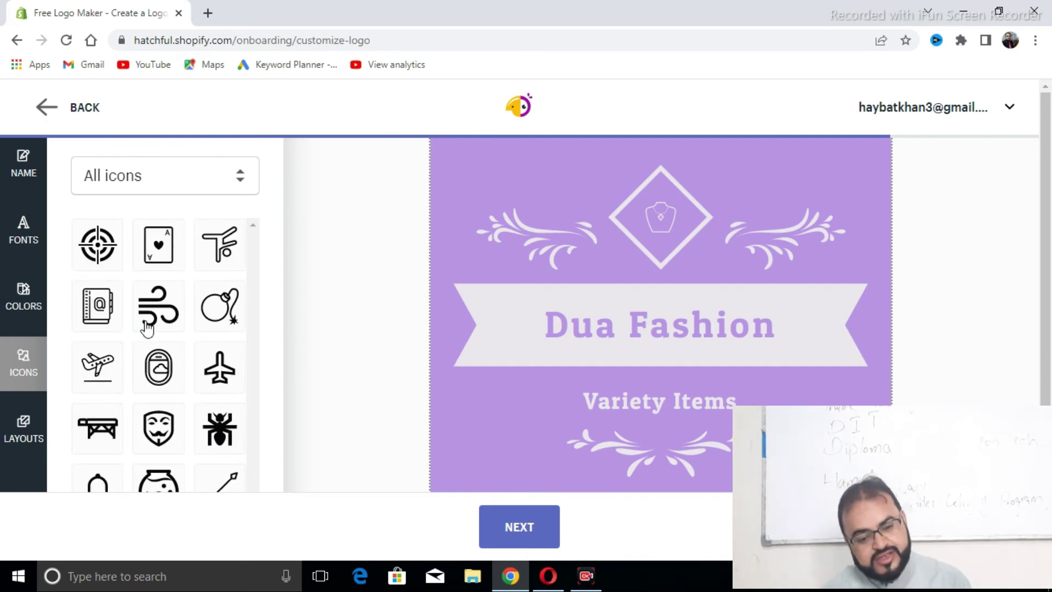
mouse_move(252, 328)
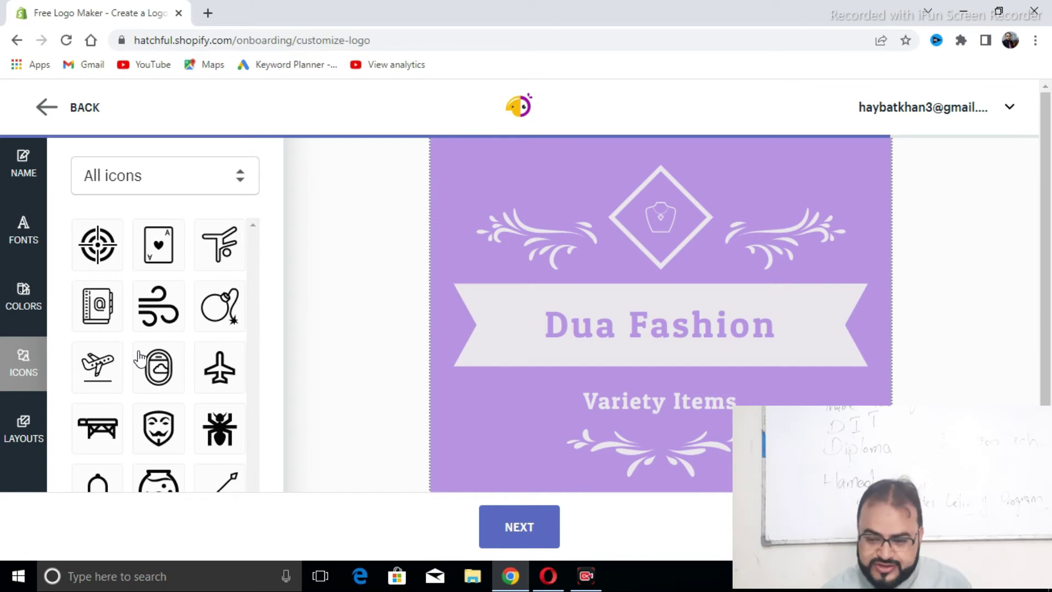
Try the flourish and ribbon layouts, then keep the flat rectangular pale banner layout.
click(24, 429)
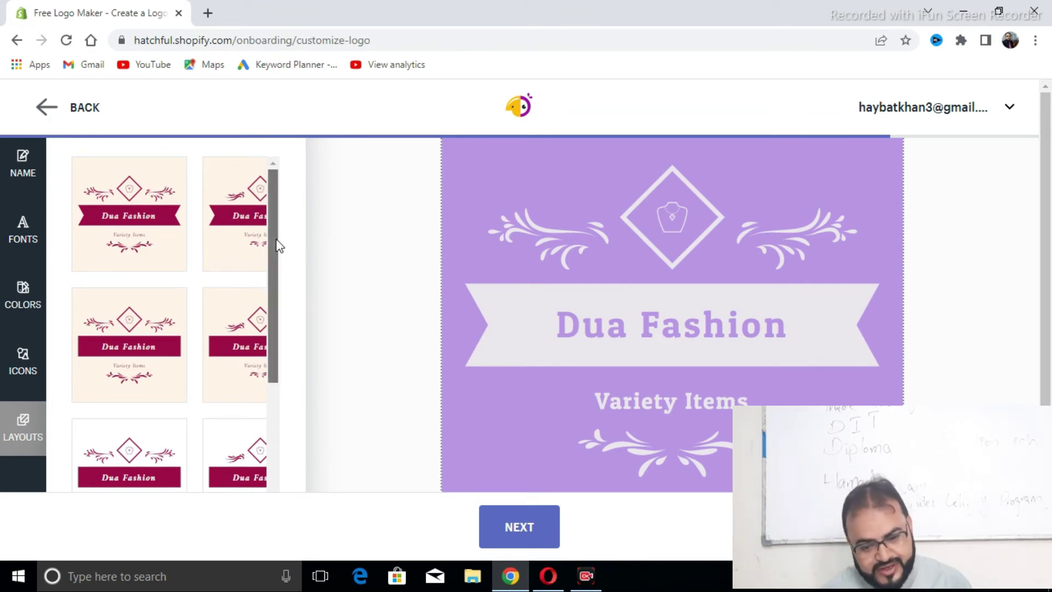
drag(279, 245, 277, 335)
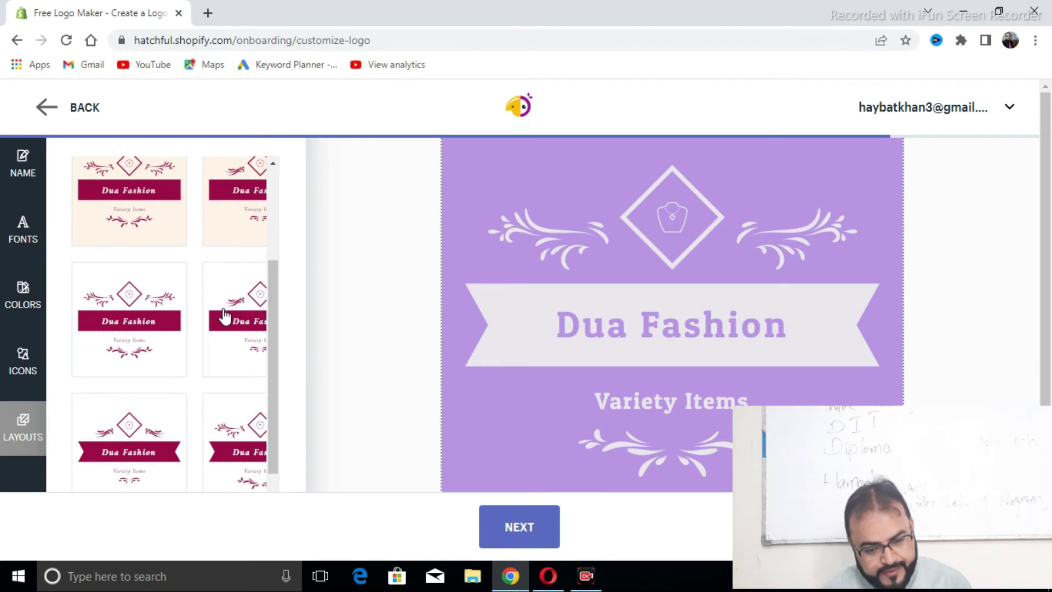
click(224, 316)
click(154, 338)
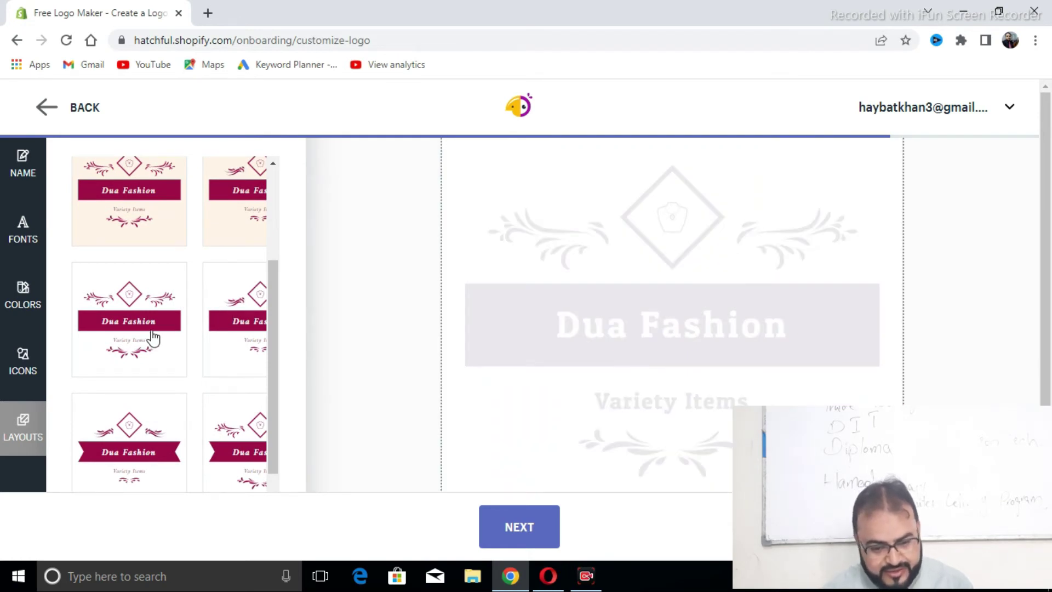
click(147, 432)
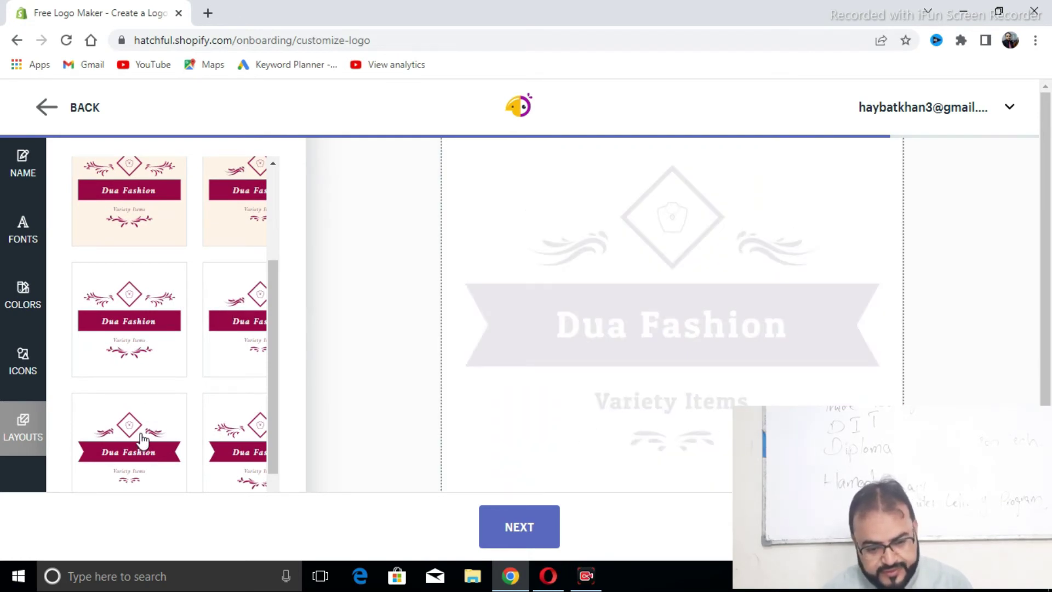
click(147, 235)
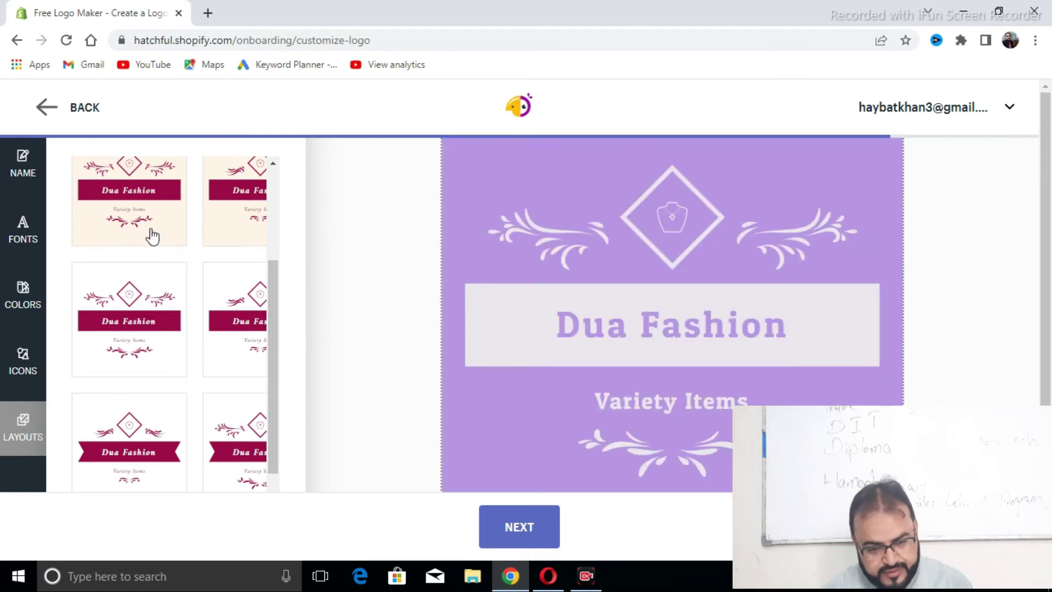
click(25, 299)
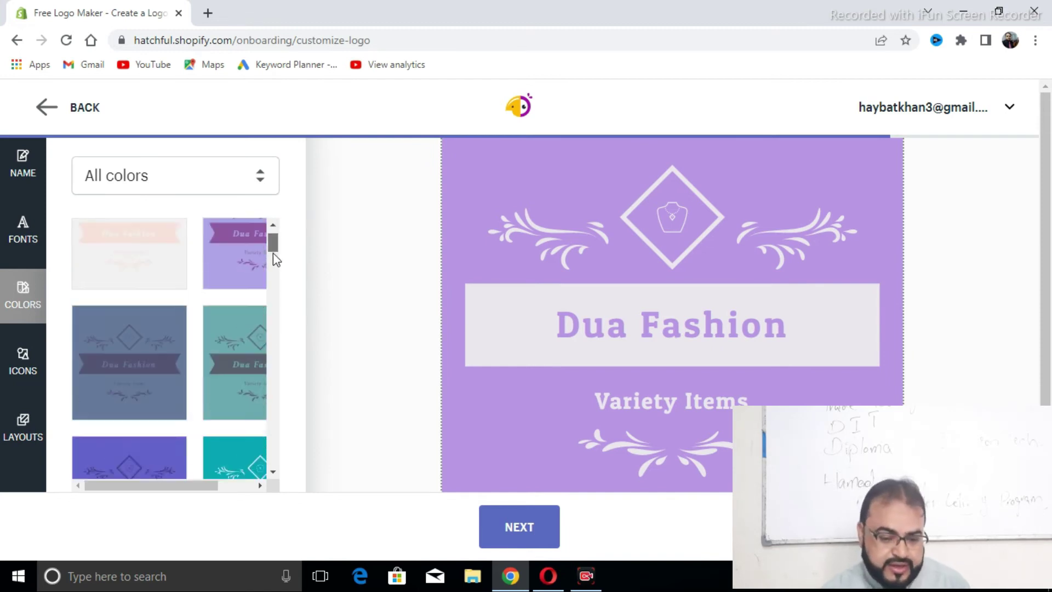
Load more colour schemes, apply the dark blue palette, and proceed to the logo preview page.
drag(273, 253, 279, 419)
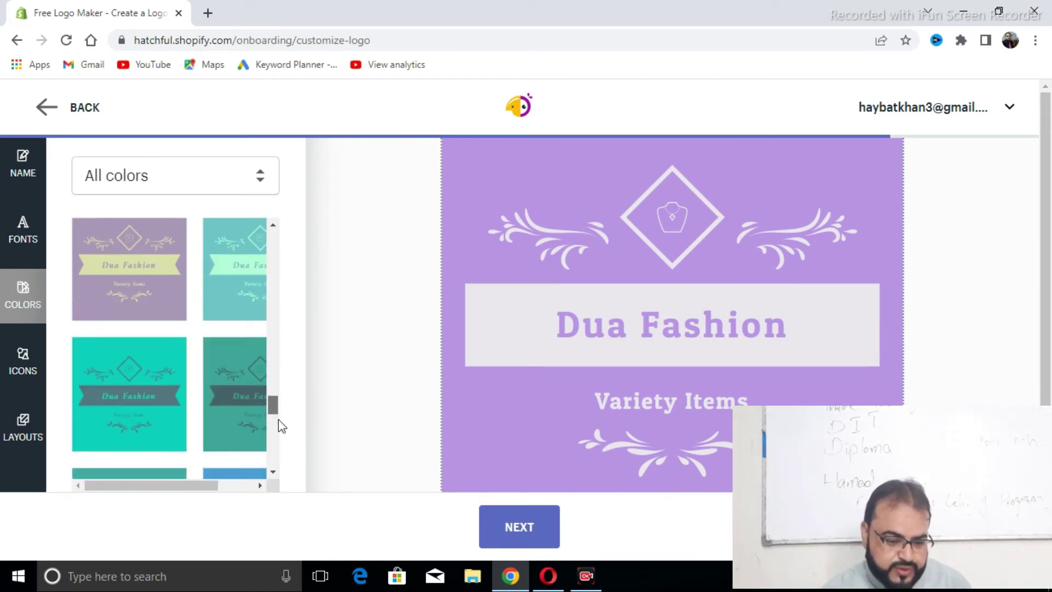
drag(278, 420, 282, 466)
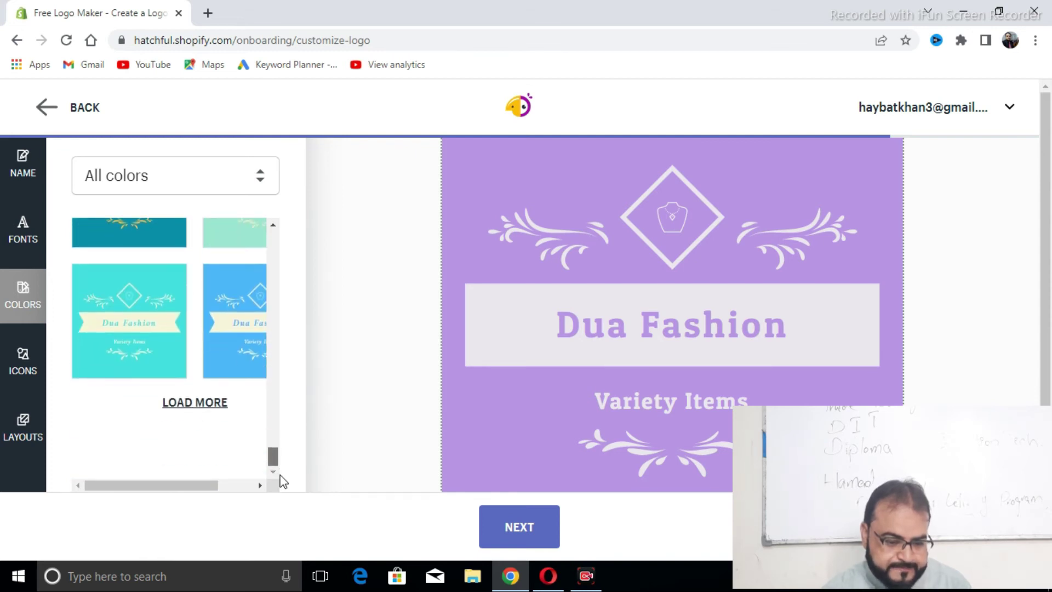
click(181, 404)
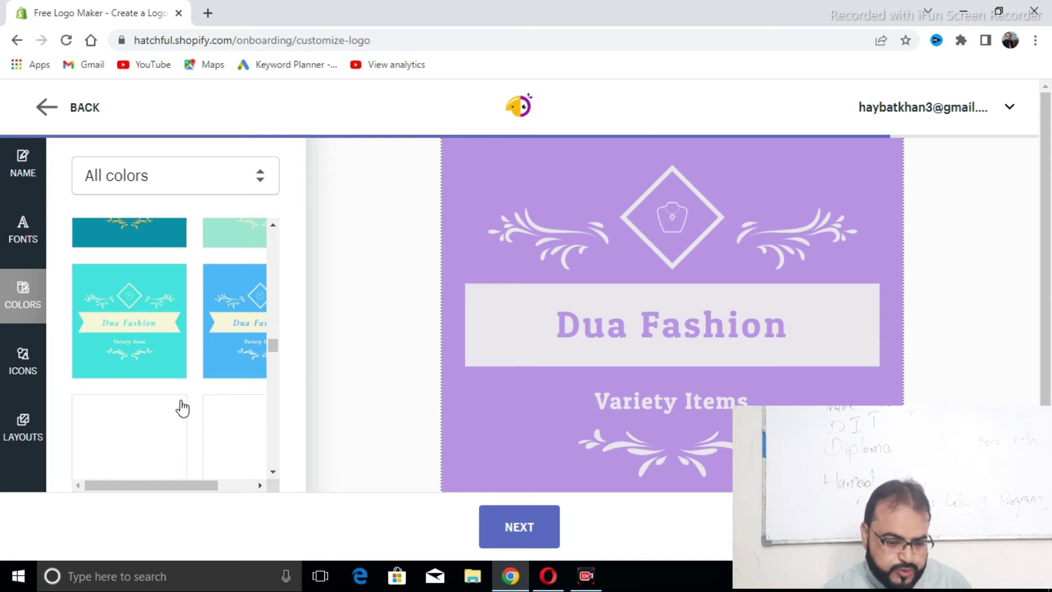
drag(272, 348, 277, 403)
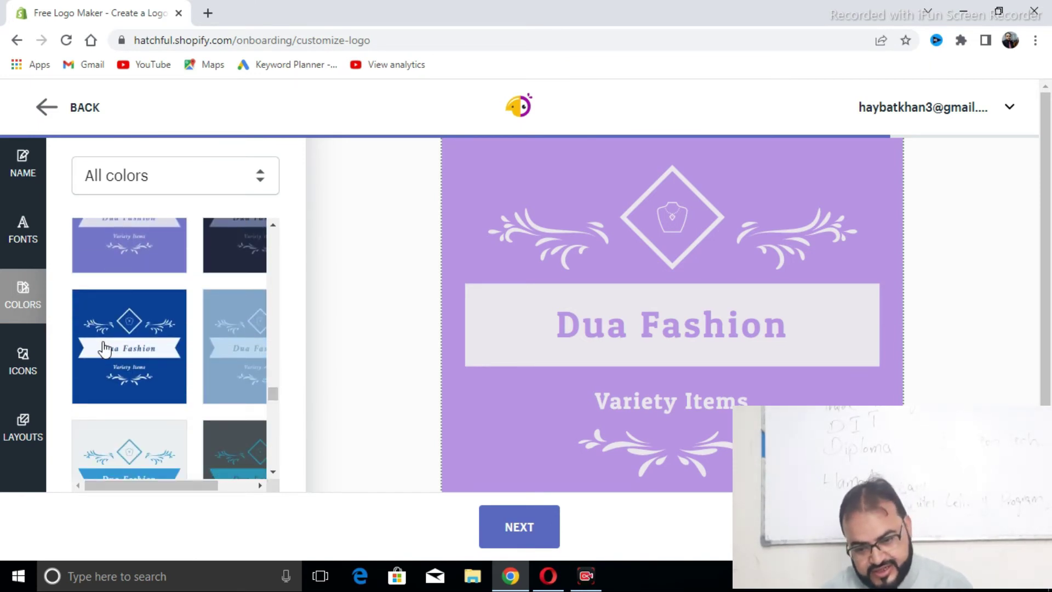
click(134, 354)
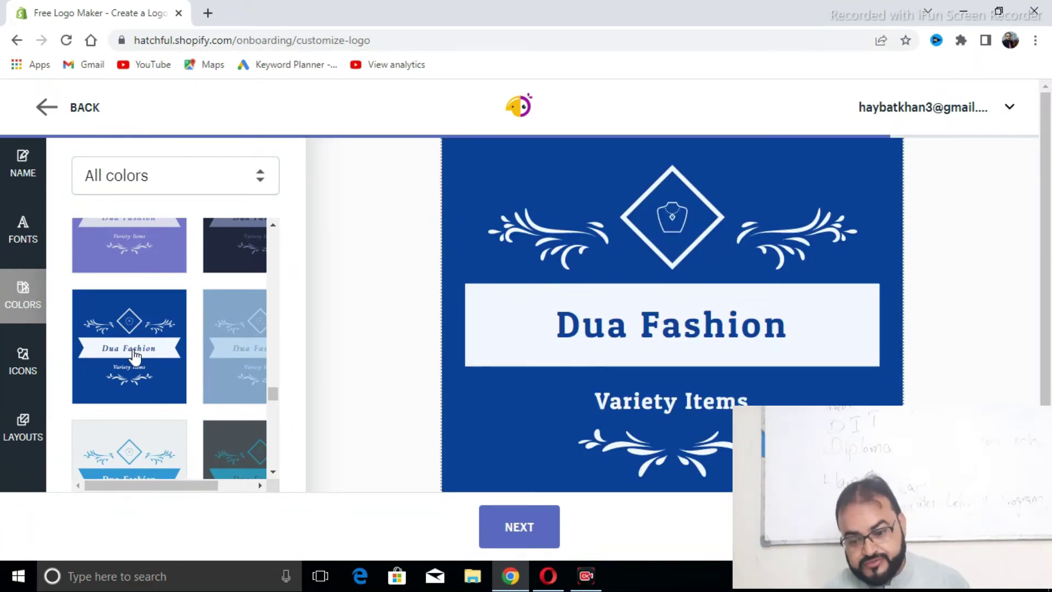
click(534, 536)
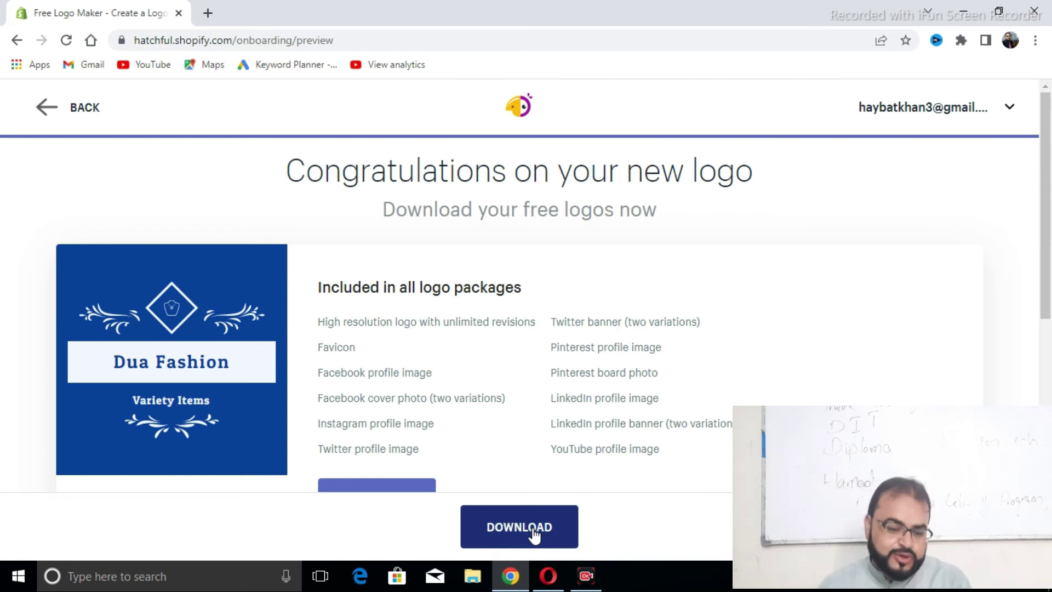
Download the navy Dua Fashion logo package with high-resolution logo, favicon and social media images.
drag(1046, 208, 1049, 240)
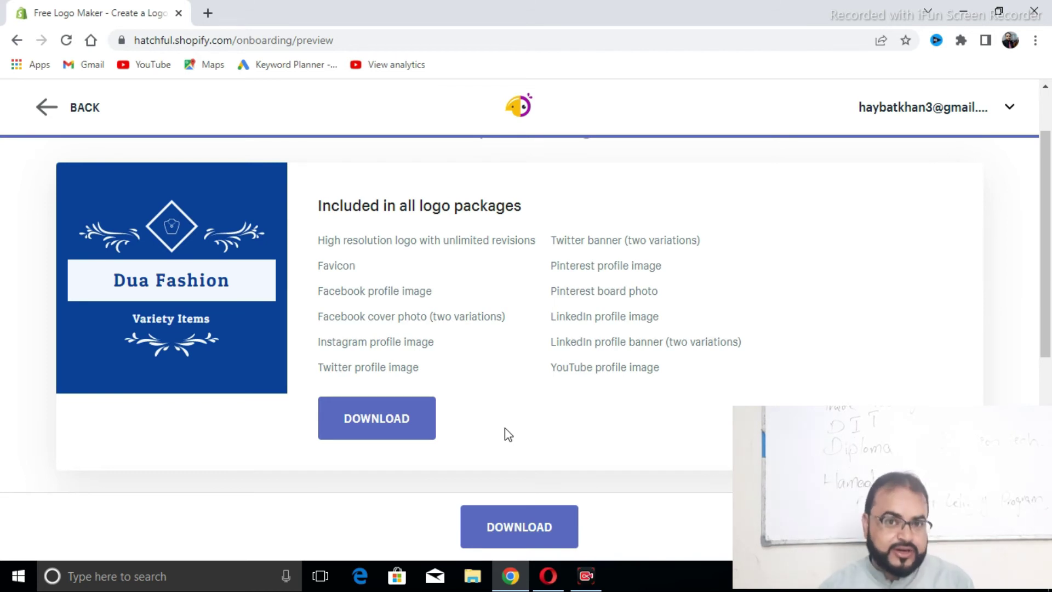
click(361, 427)
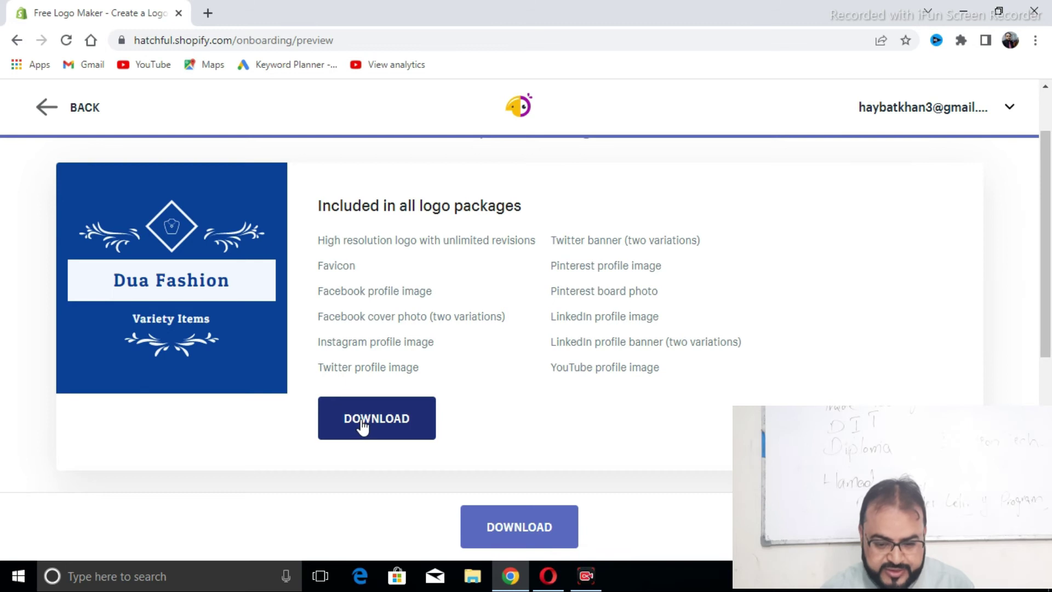
click(362, 427)
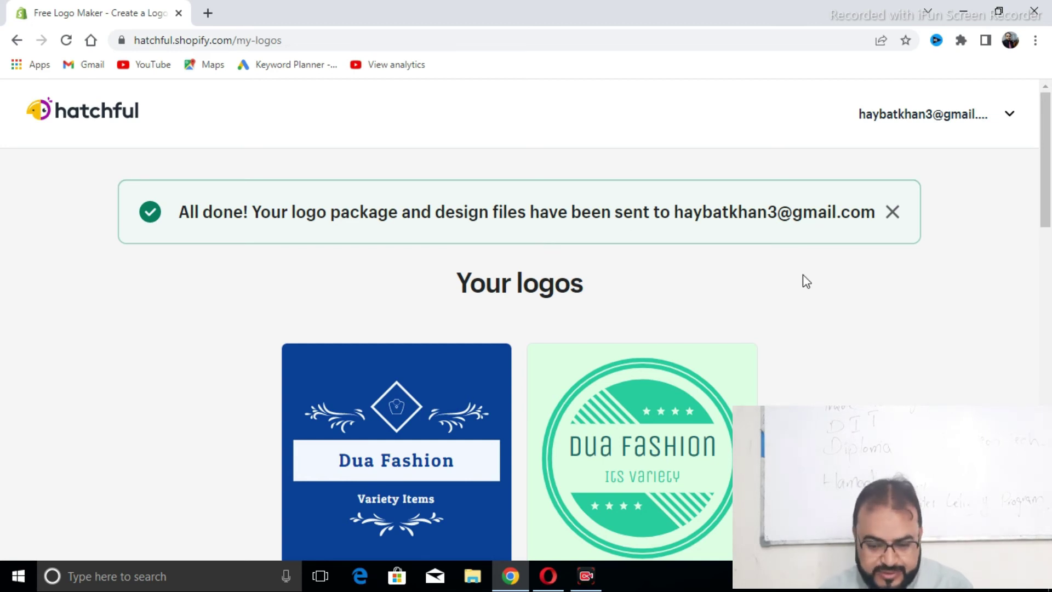
Scroll up to read the 'All done!' banner, then open a new blank browser tab.
mouse_move(1046, 180)
mouse_down()
mouse_move(1048, 401)
mouse_move(1049, 146)
mouse_up()
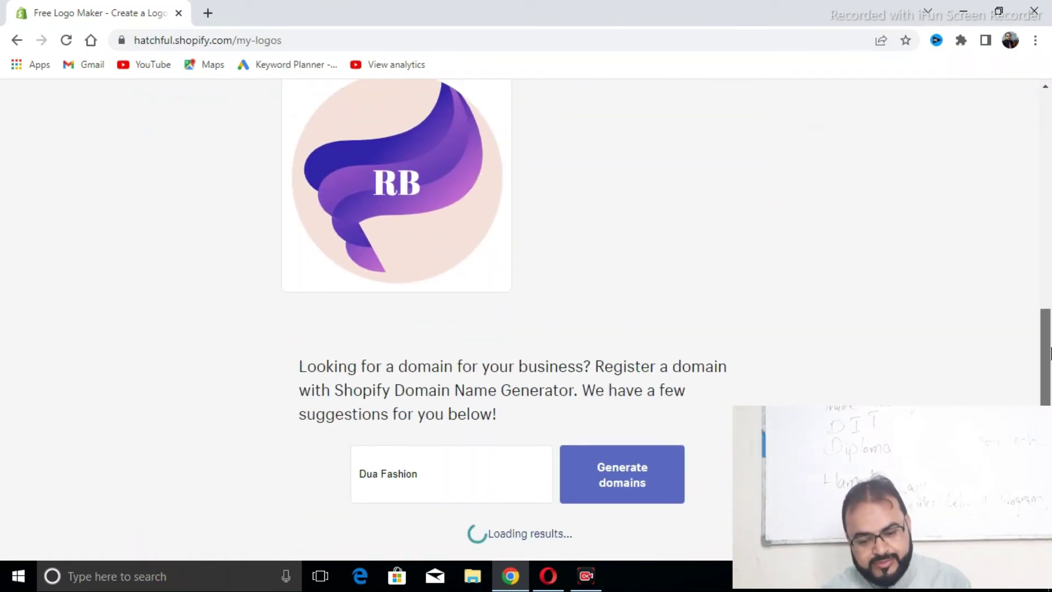
scroll(1049, 145, up, 1)
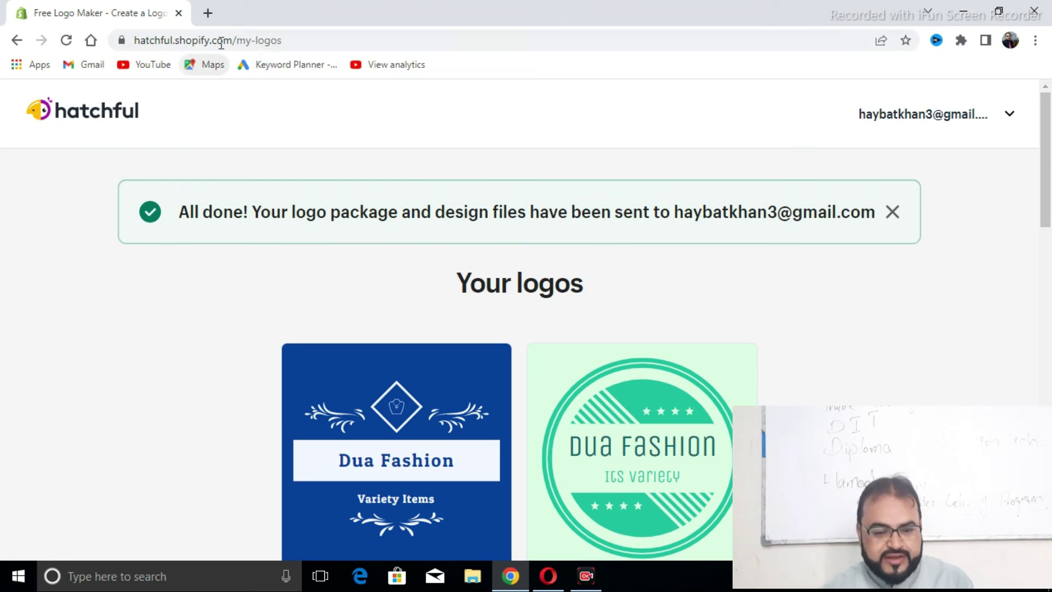
click(208, 12)
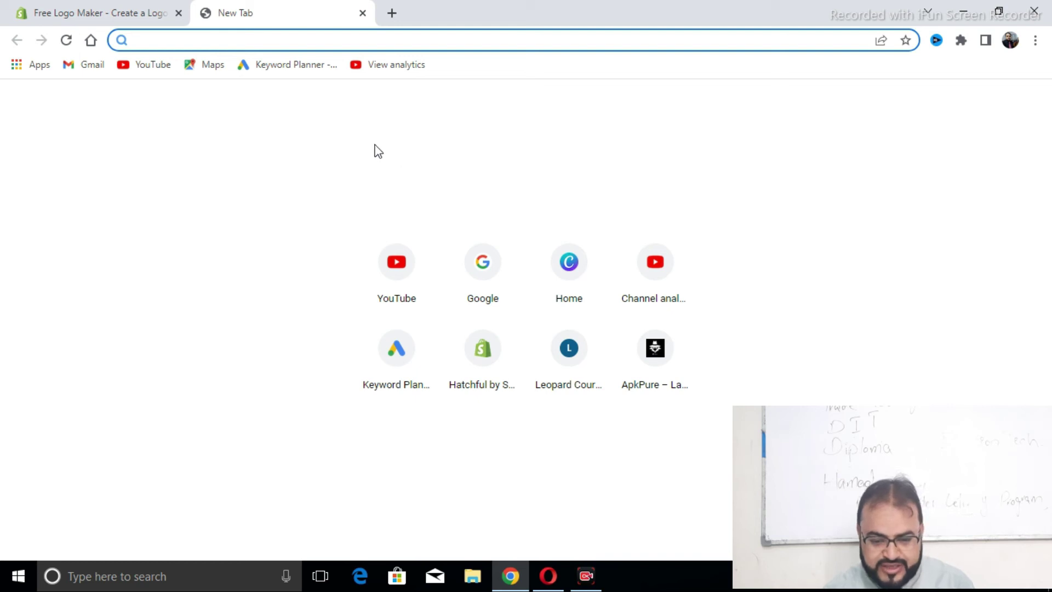
Search the web for 'gmail', then go to the Google home page.
text(gmail)
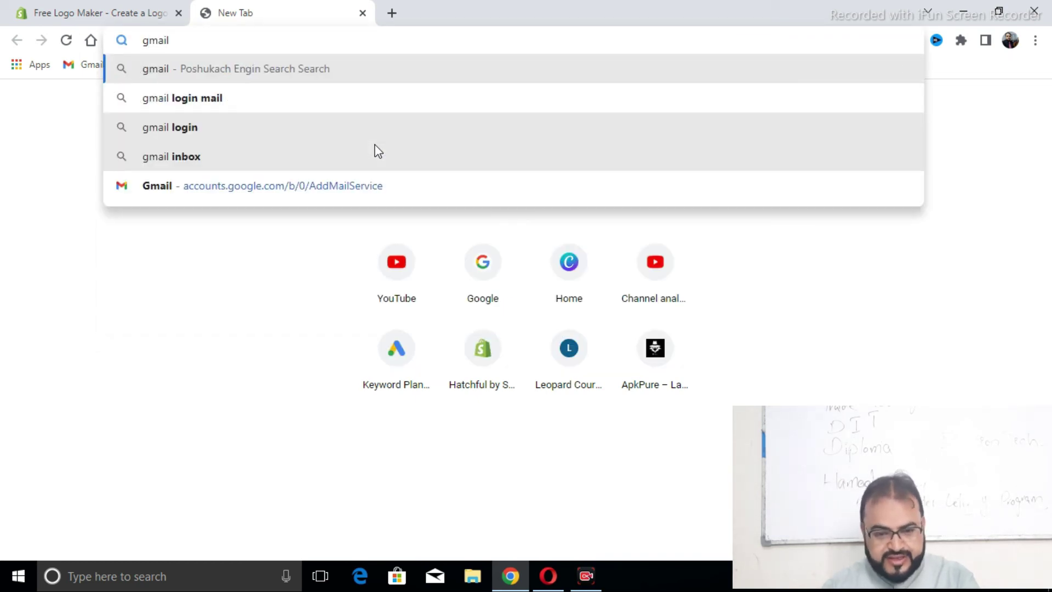
key(Return)
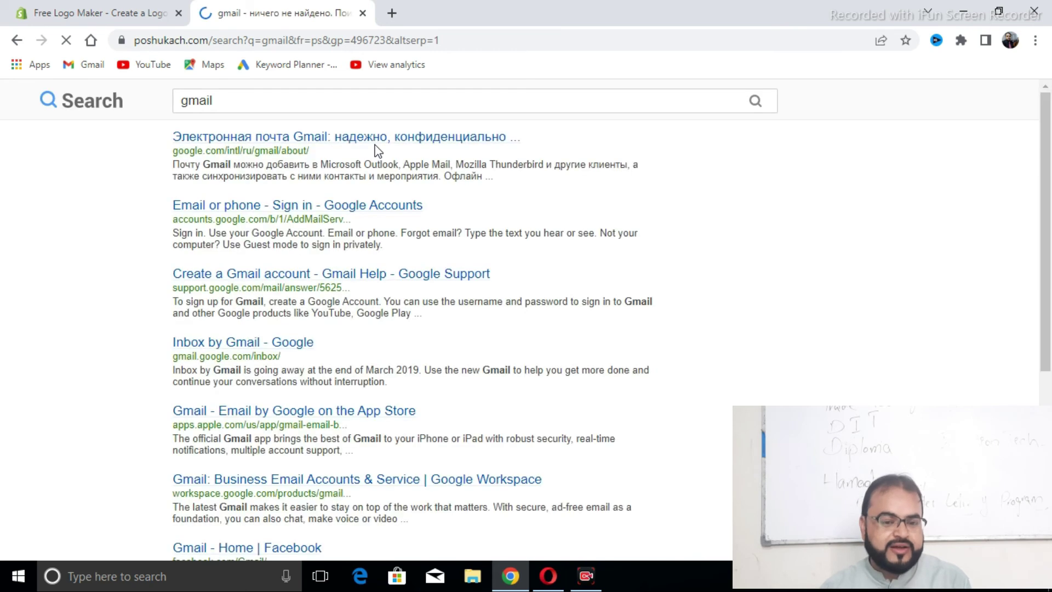
click(312, 42)
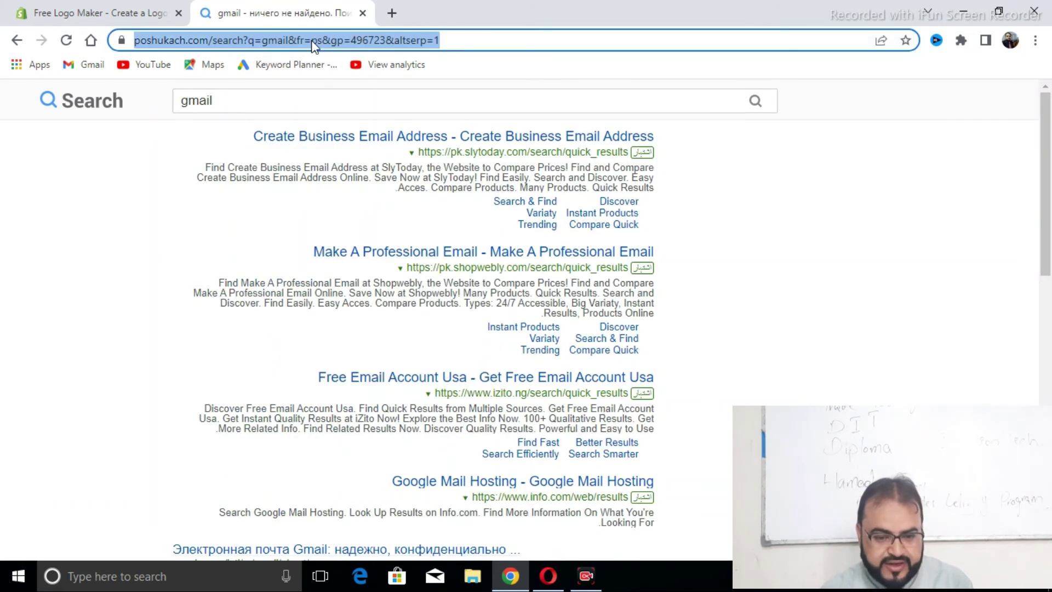
text(g)
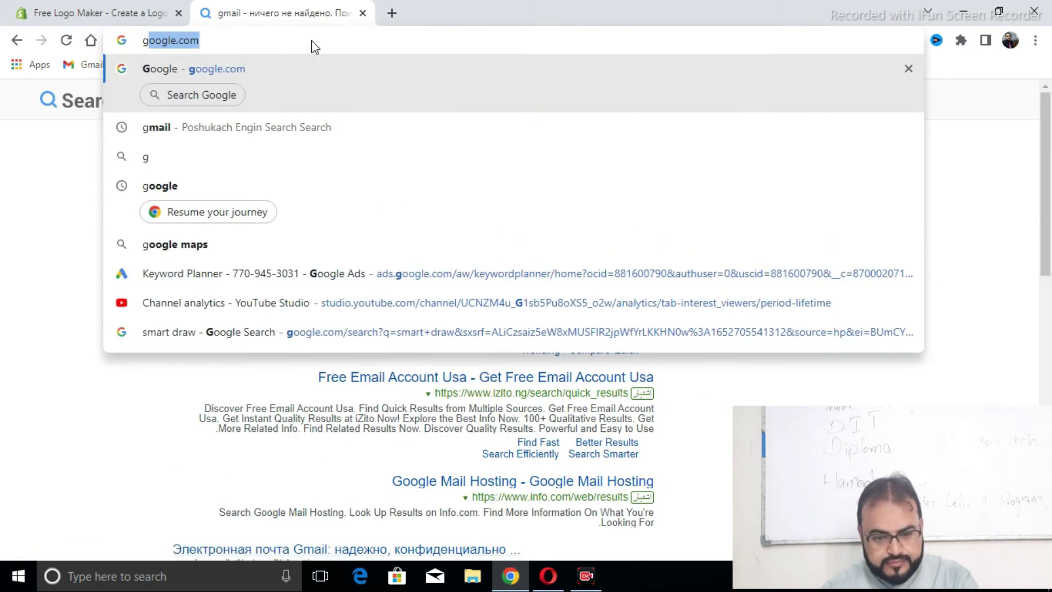
key(Return)
Search 'gmail login', open the Google Accounts sign-in result, and launch Gmail from the apps menu.
text(g)
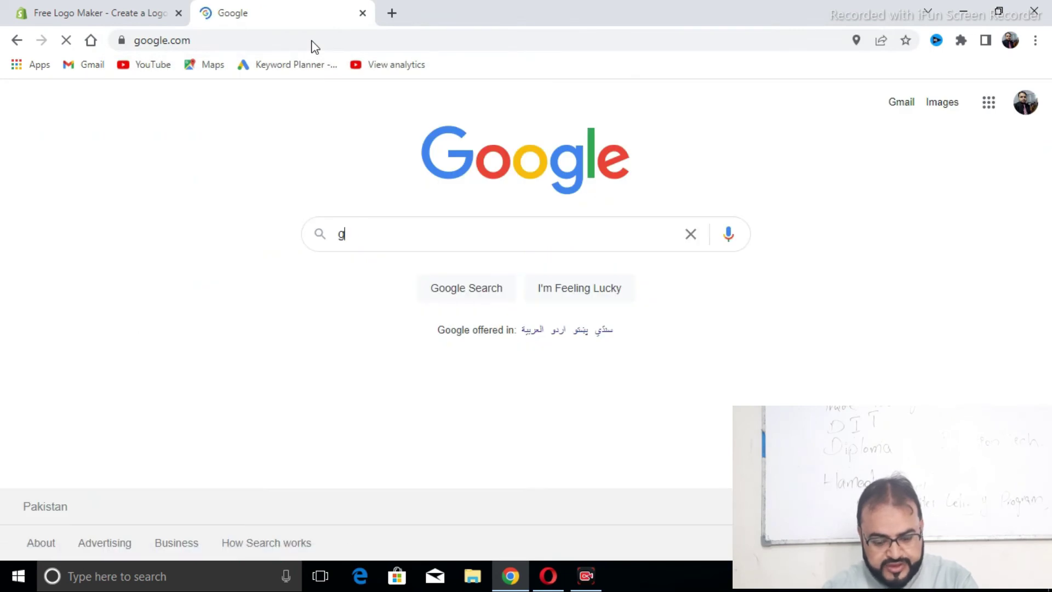
text(mail)
key(Down)
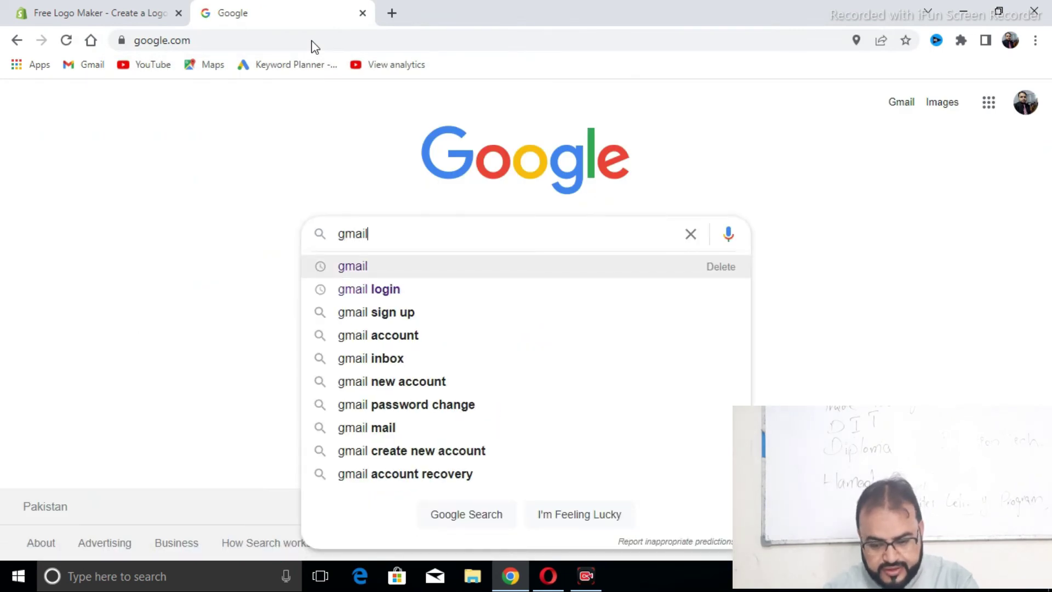
key(Down)
key(Return)
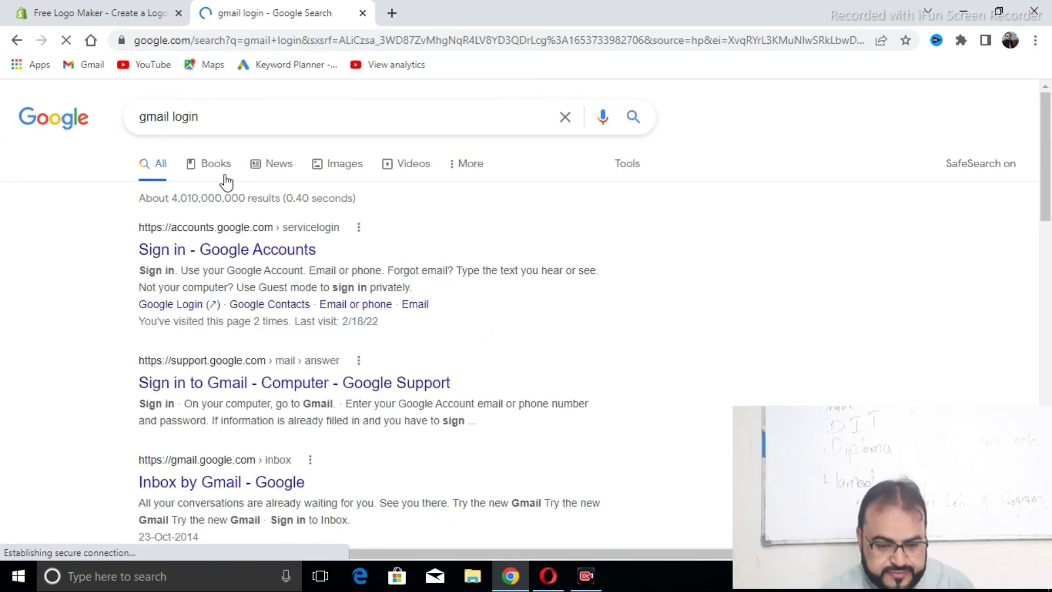
click(236, 251)
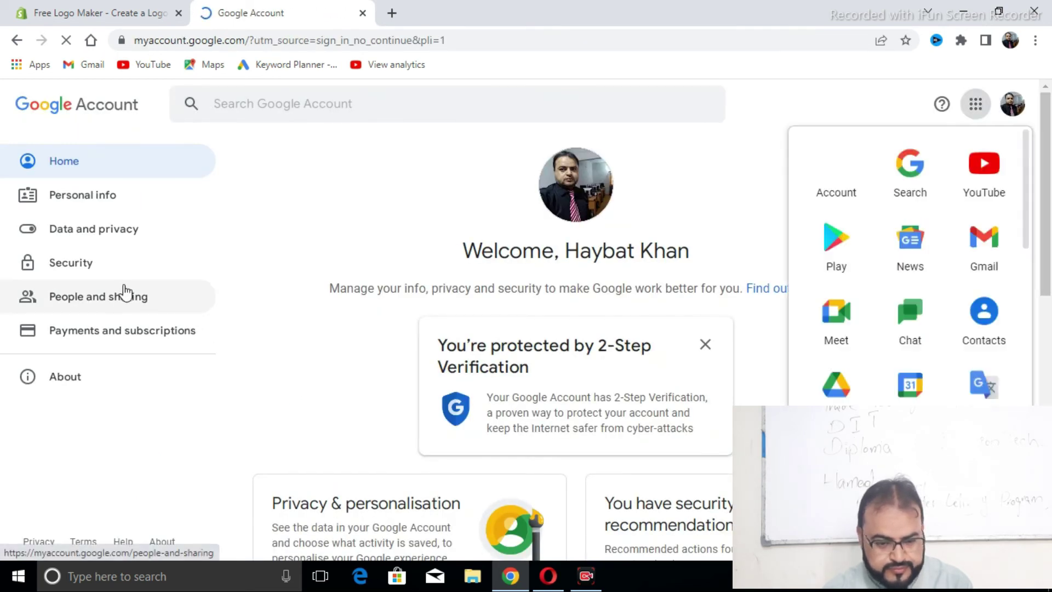
click(994, 251)
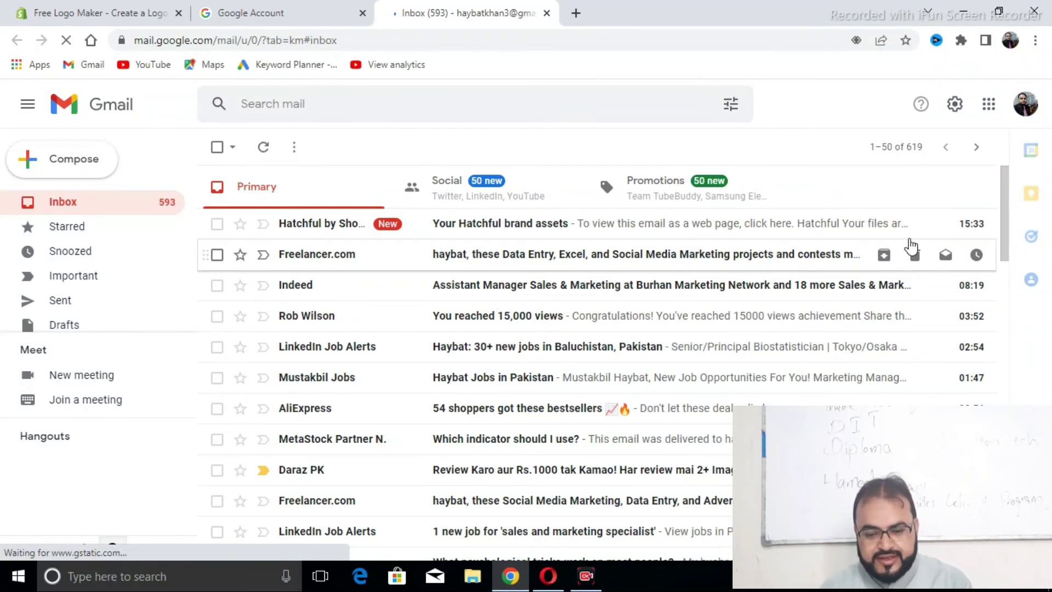
mouse_move(585, 223)
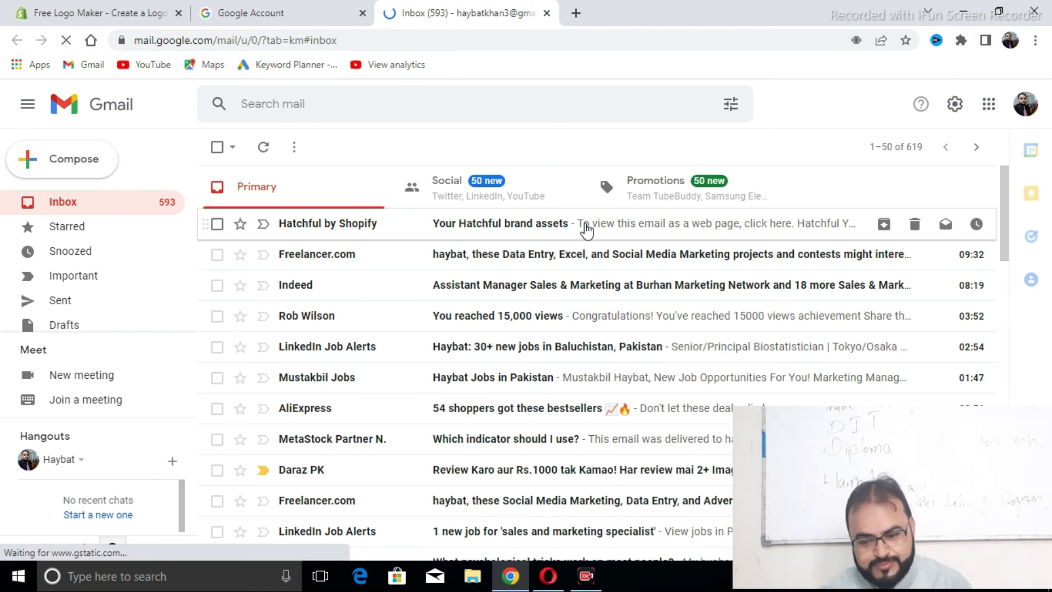
Download HatchfulExport-All.zip from the Your Hatchful brand assets email and show the downloads list.
click(586, 230)
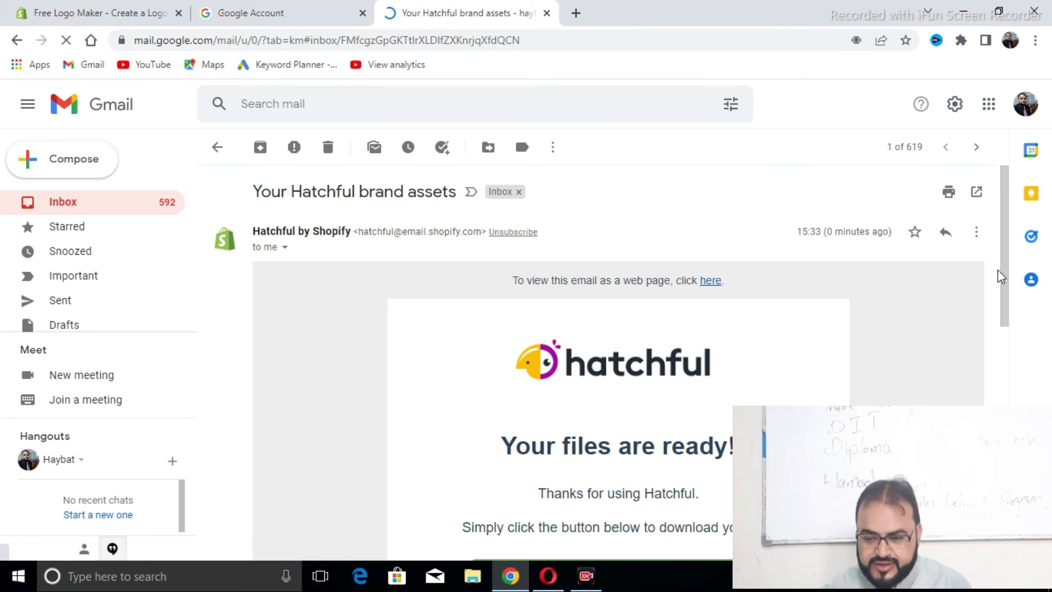
scroll(1007, 304, down, 2)
drag(1006, 306, 1019, 365)
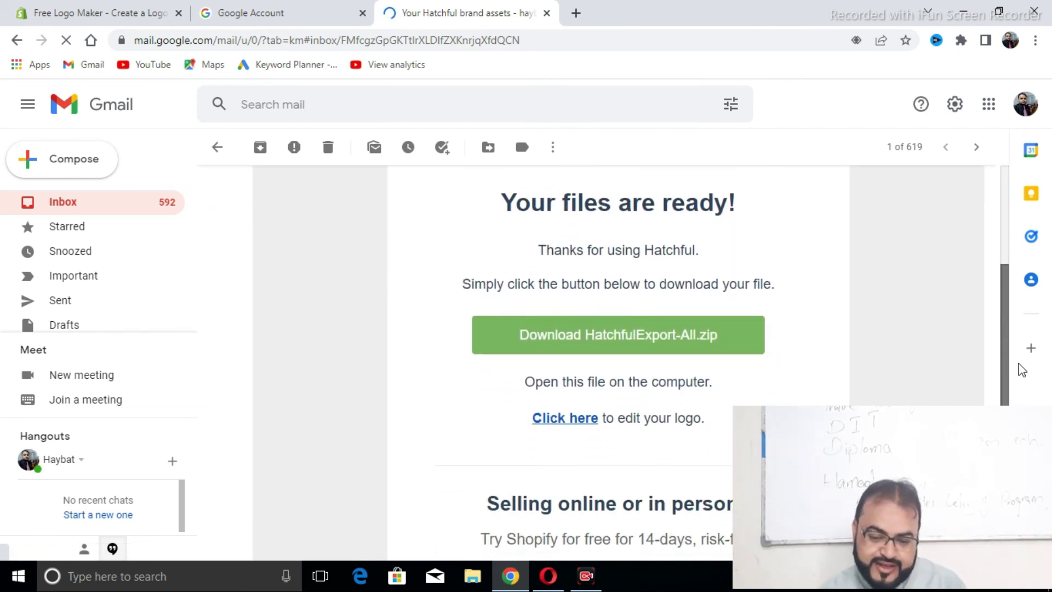
drag(1022, 369, 1022, 375)
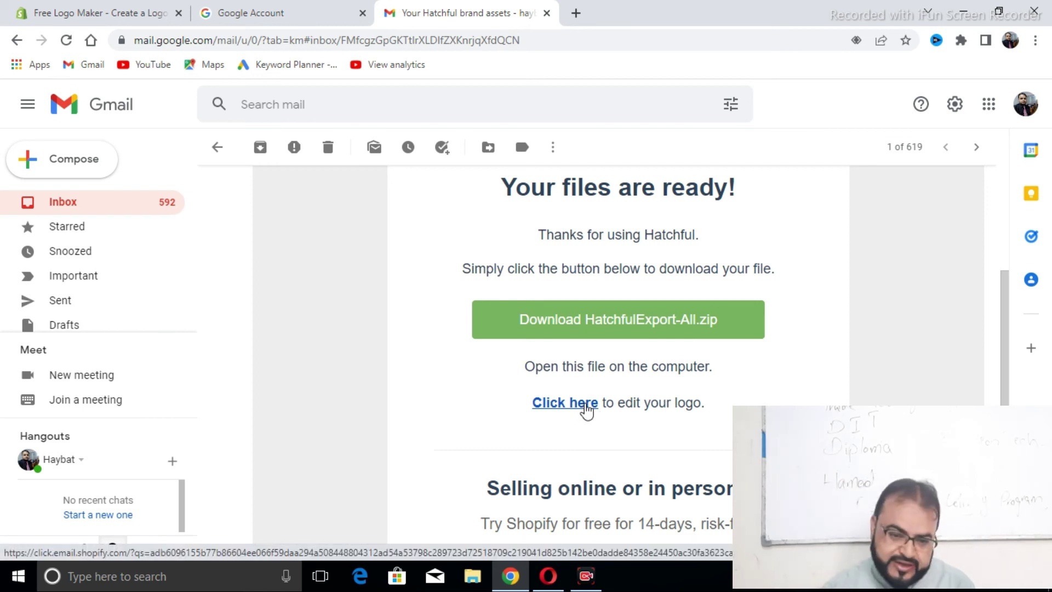
click(671, 324)
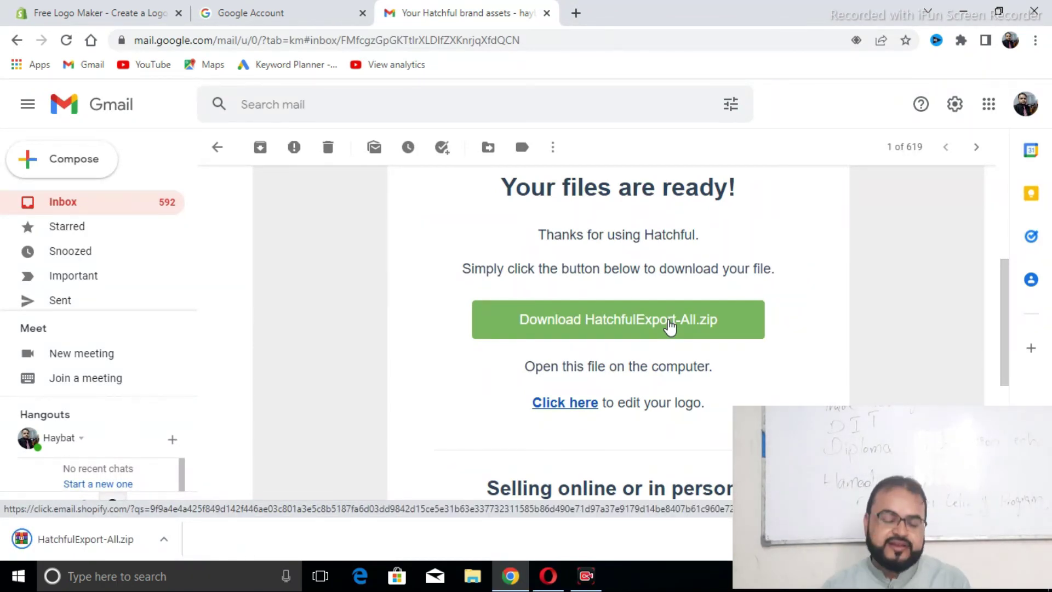
click(97, 533)
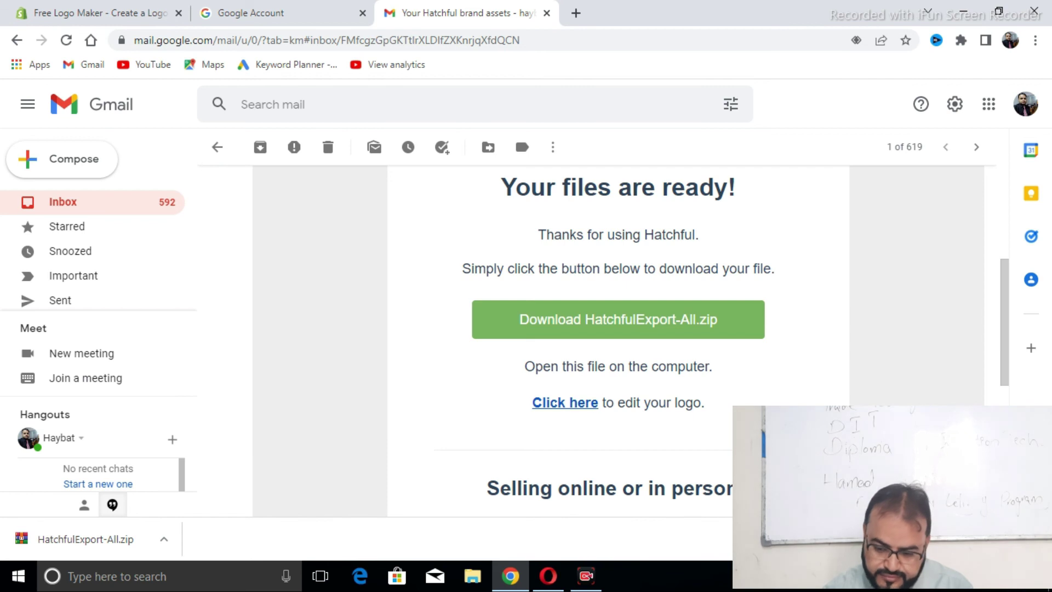
key(ctrl+j)
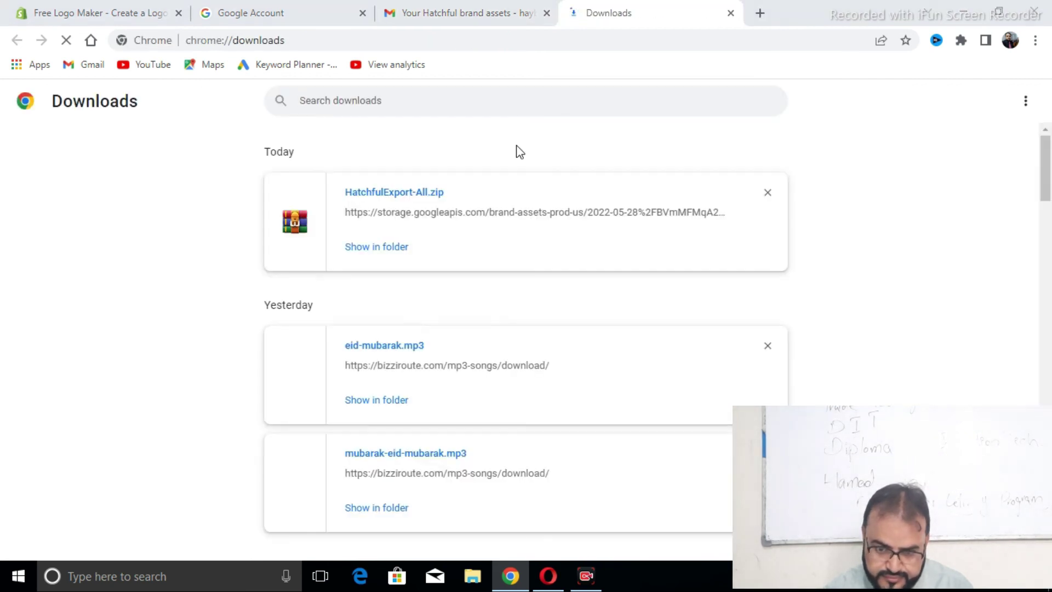
Open HatchfulExport-All.zip in maximized WinRAR, widen the Name column, and select logo.png.
click(376, 193)
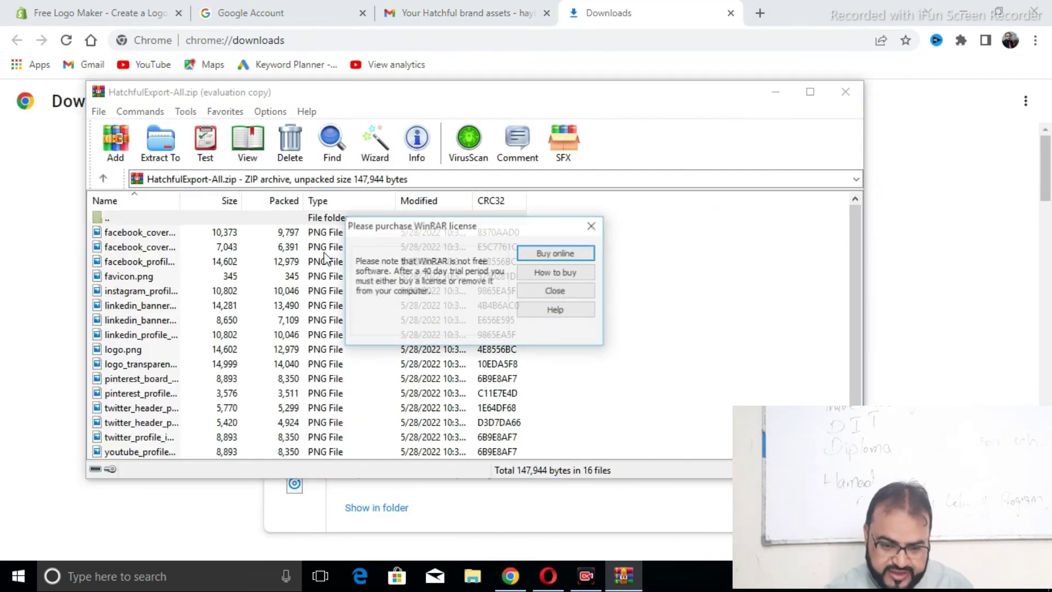
click(592, 225)
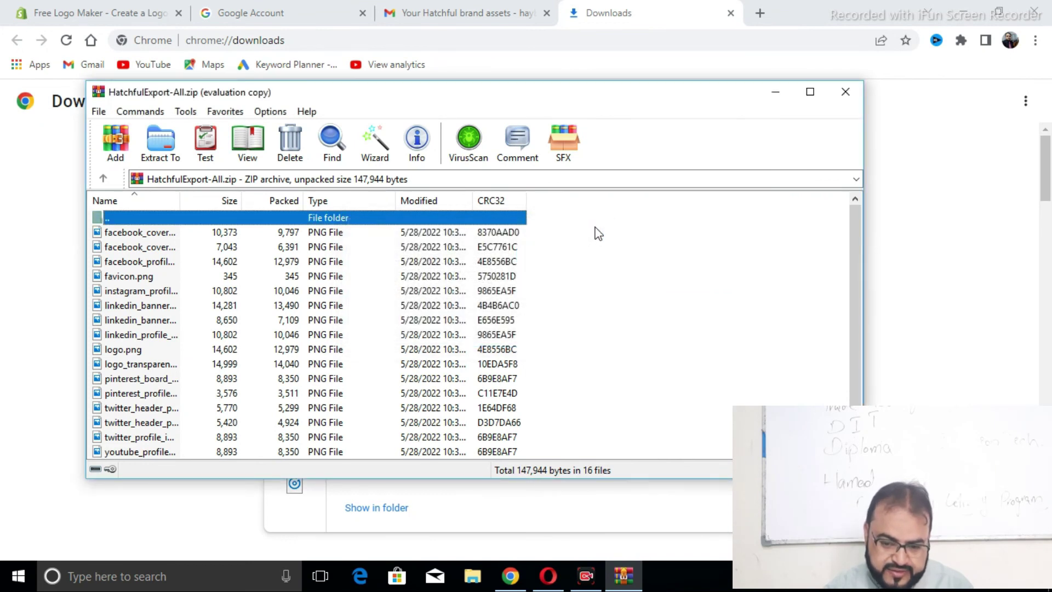
click(810, 93)
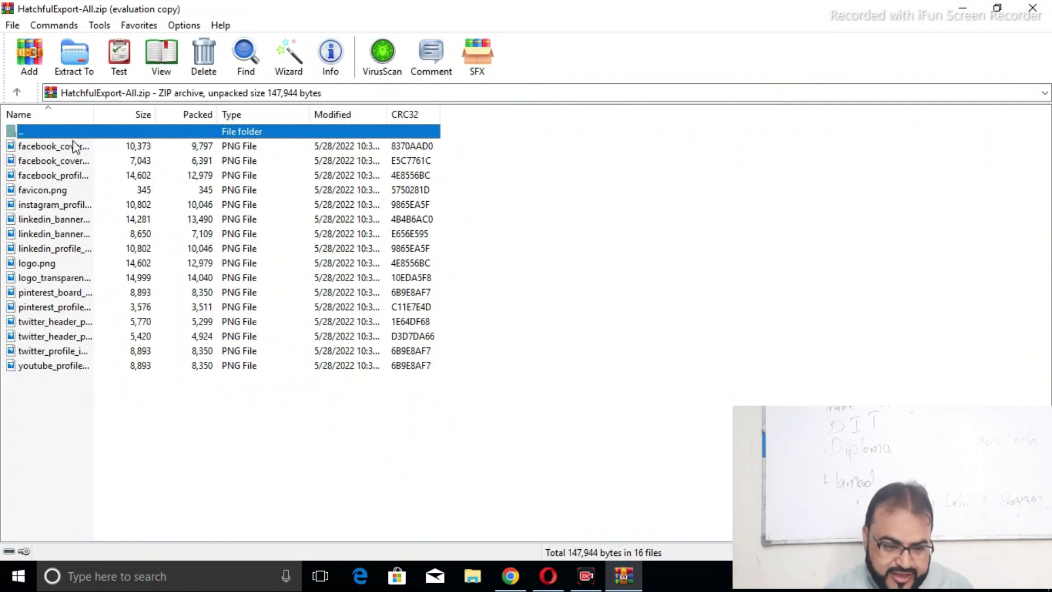
drag(93, 117, 236, 117)
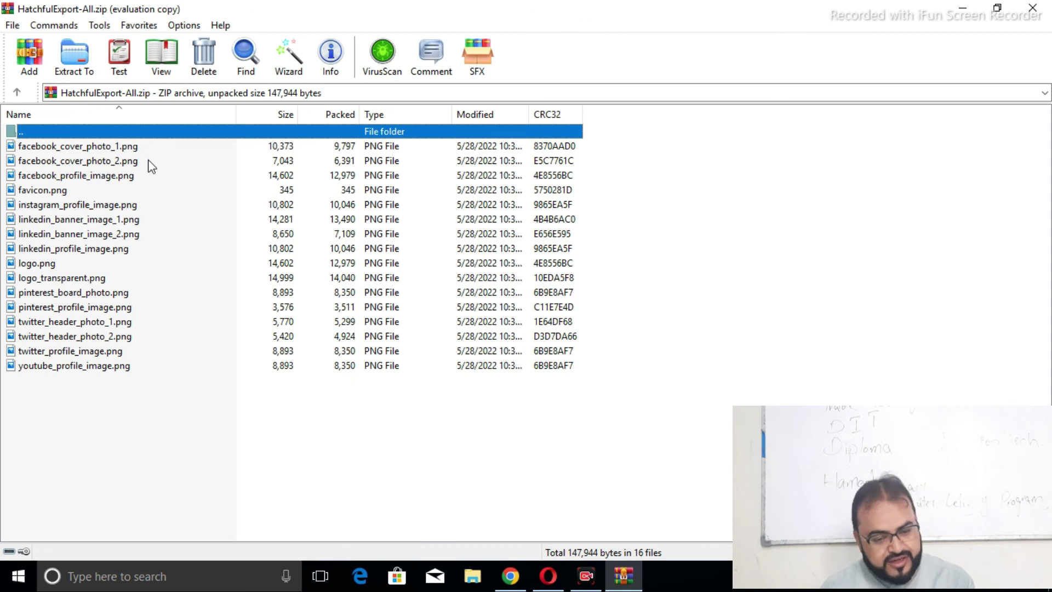
click(53, 265)
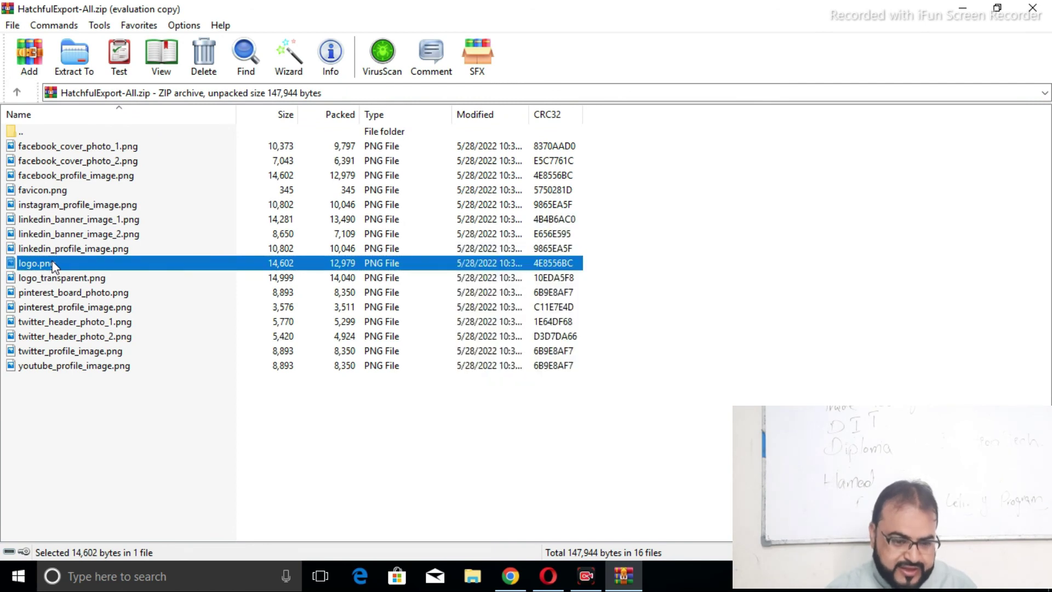
View logo.png's navy Dua Fashion logo in Photos, then return to the WinRAR file list.
double_click(53, 265)
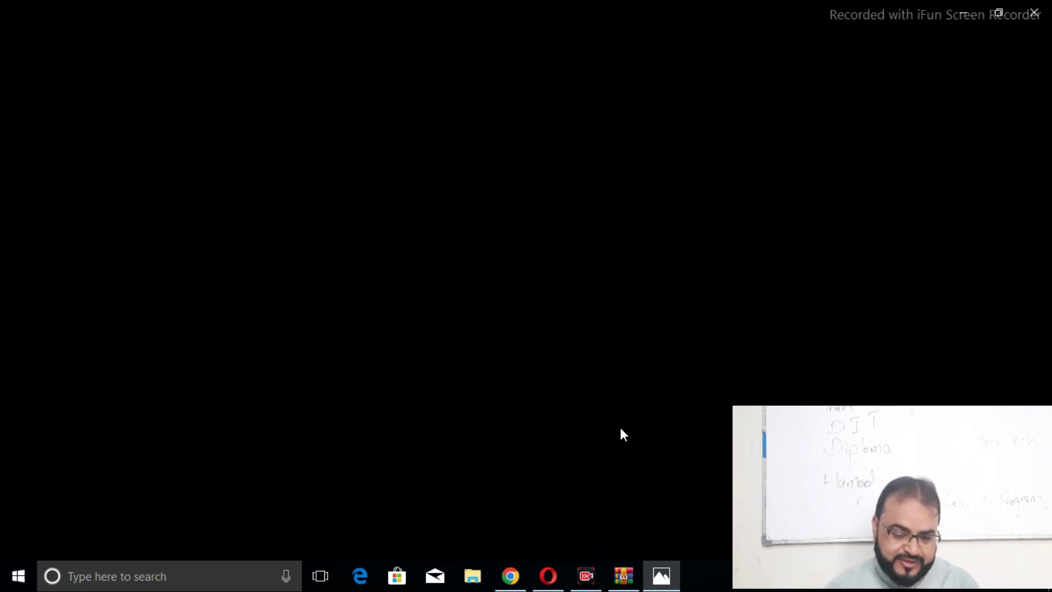
click(661, 580)
click(663, 582)
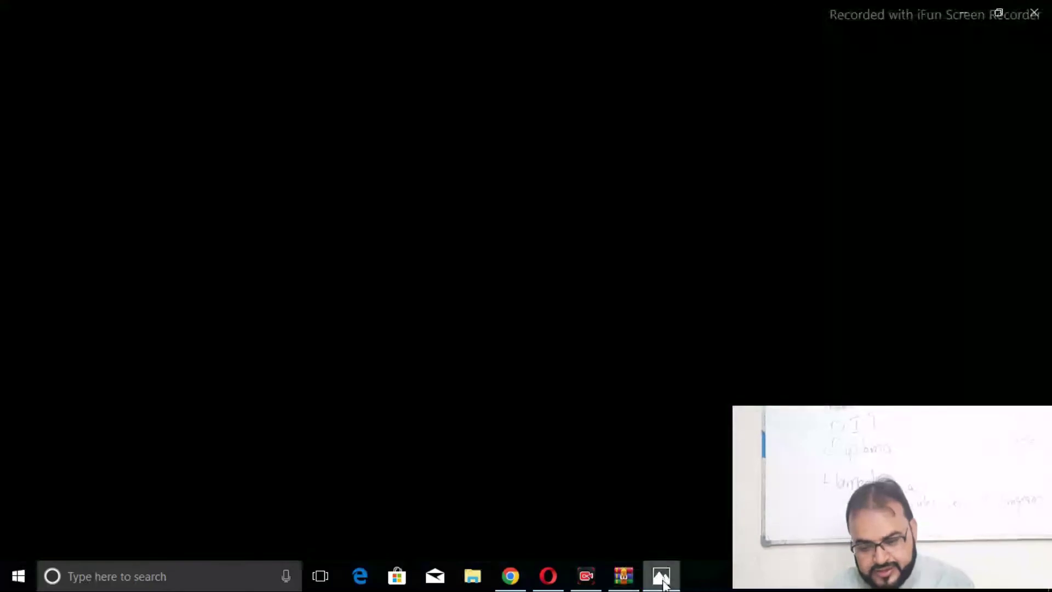
click(662, 580)
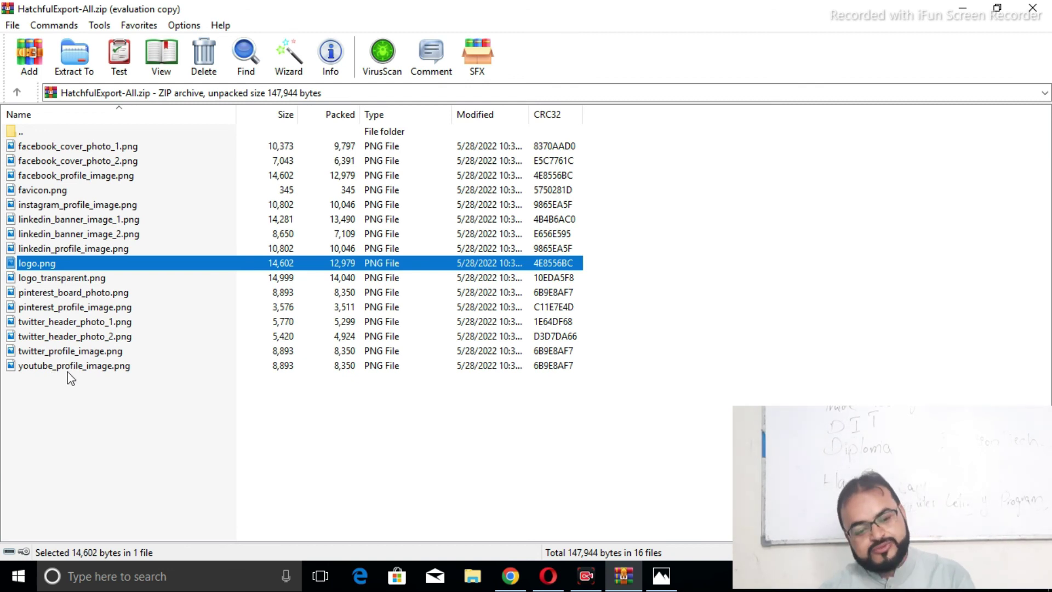
click(660, 577)
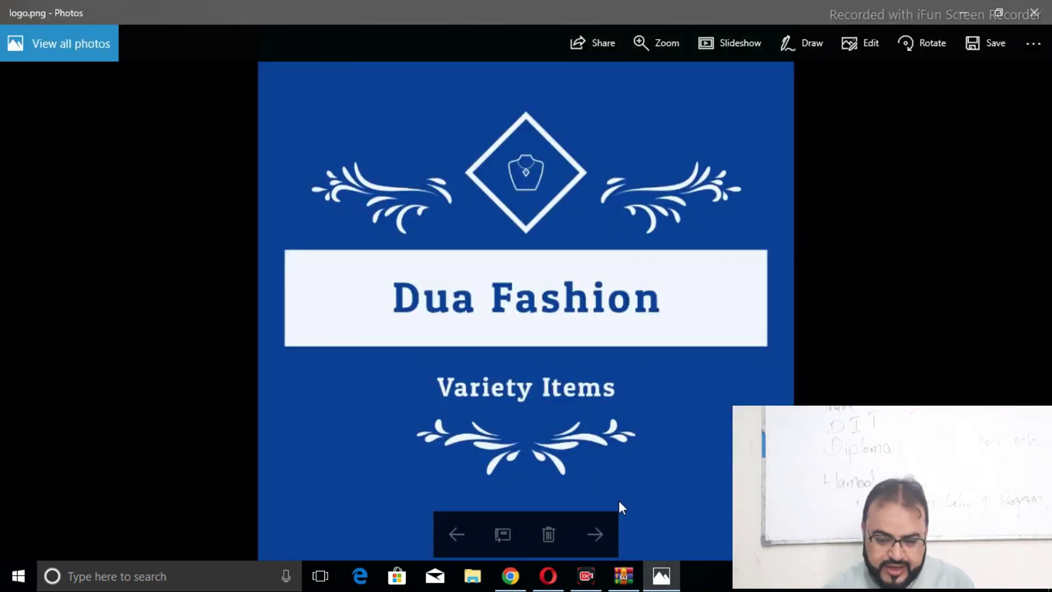
click(623, 575)
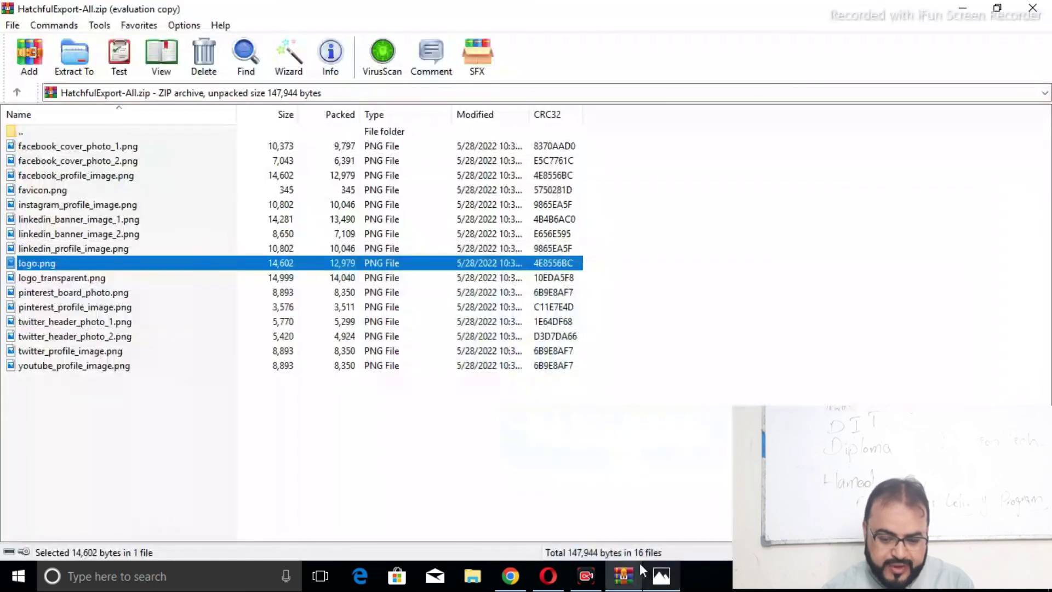
View logo_transparent.png in Photos, then close the viewer.
double_click(78, 278)
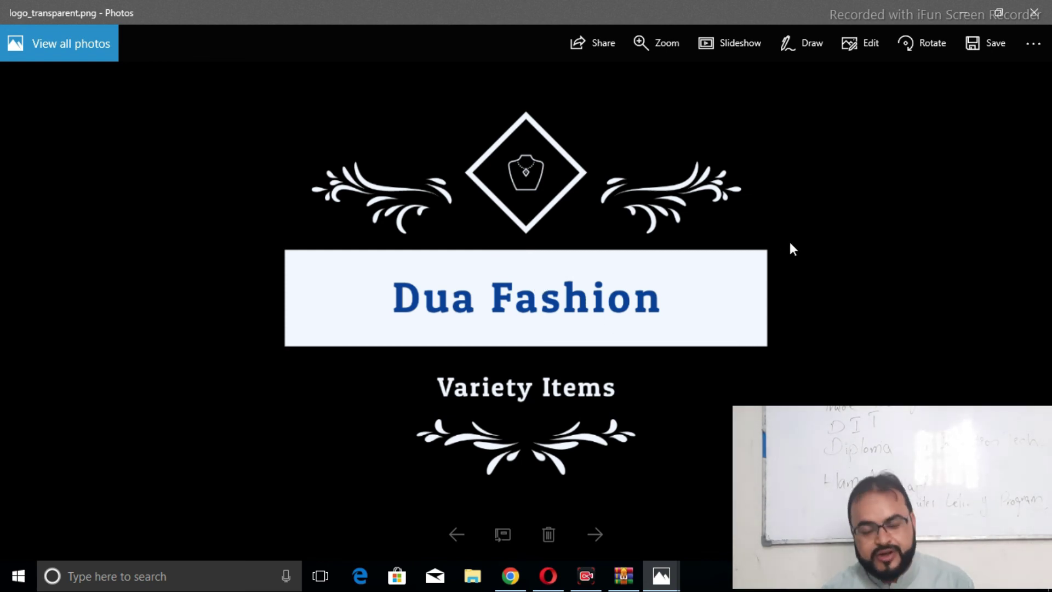
click(1038, 9)
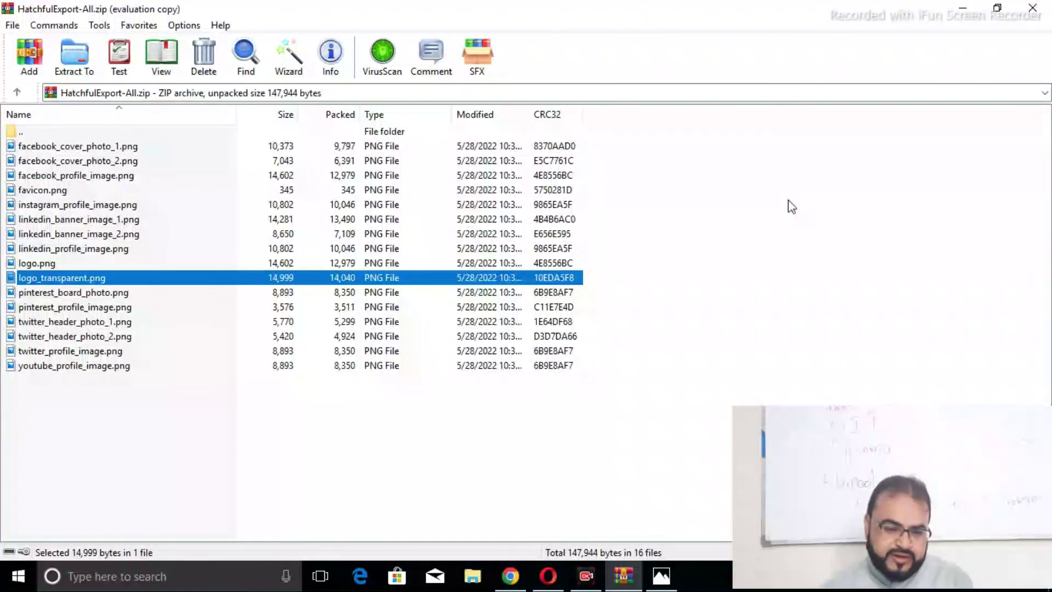